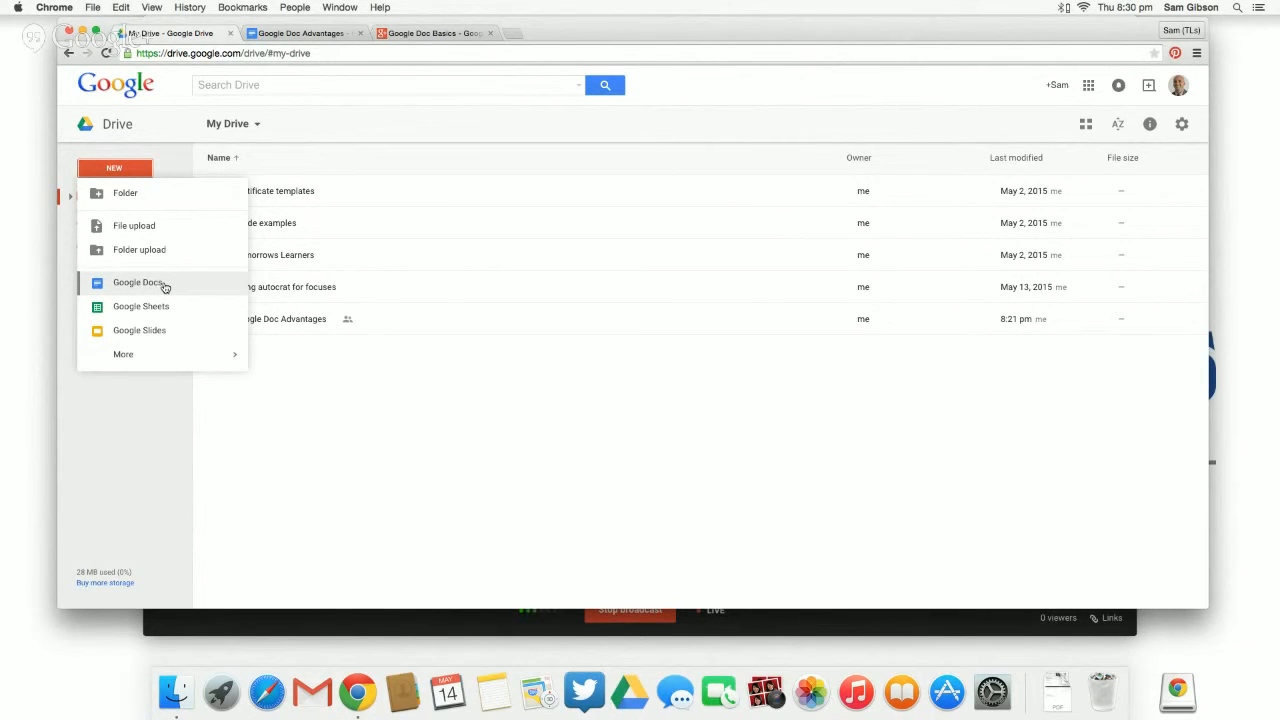
# Create a new Google Docs document and name it "Testing".
pyautogui.click(166, 287)
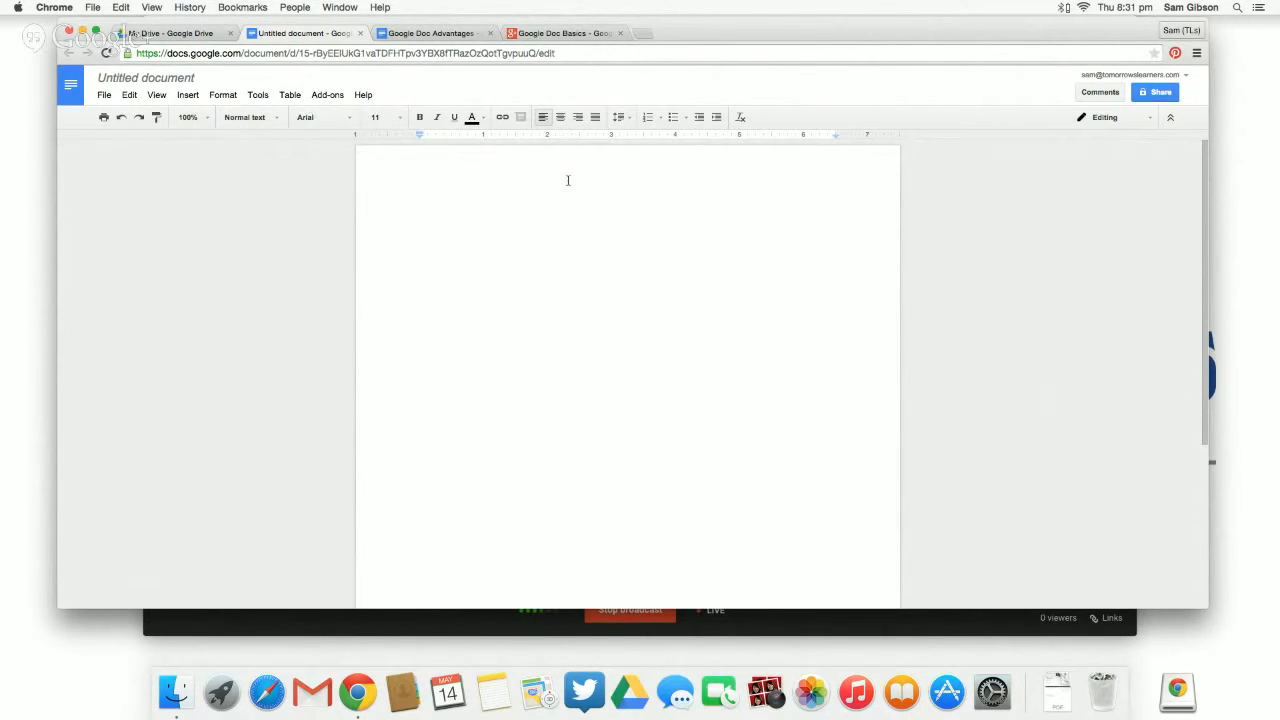
pyautogui.click(148, 78)
pyautogui.press('BackSpace')
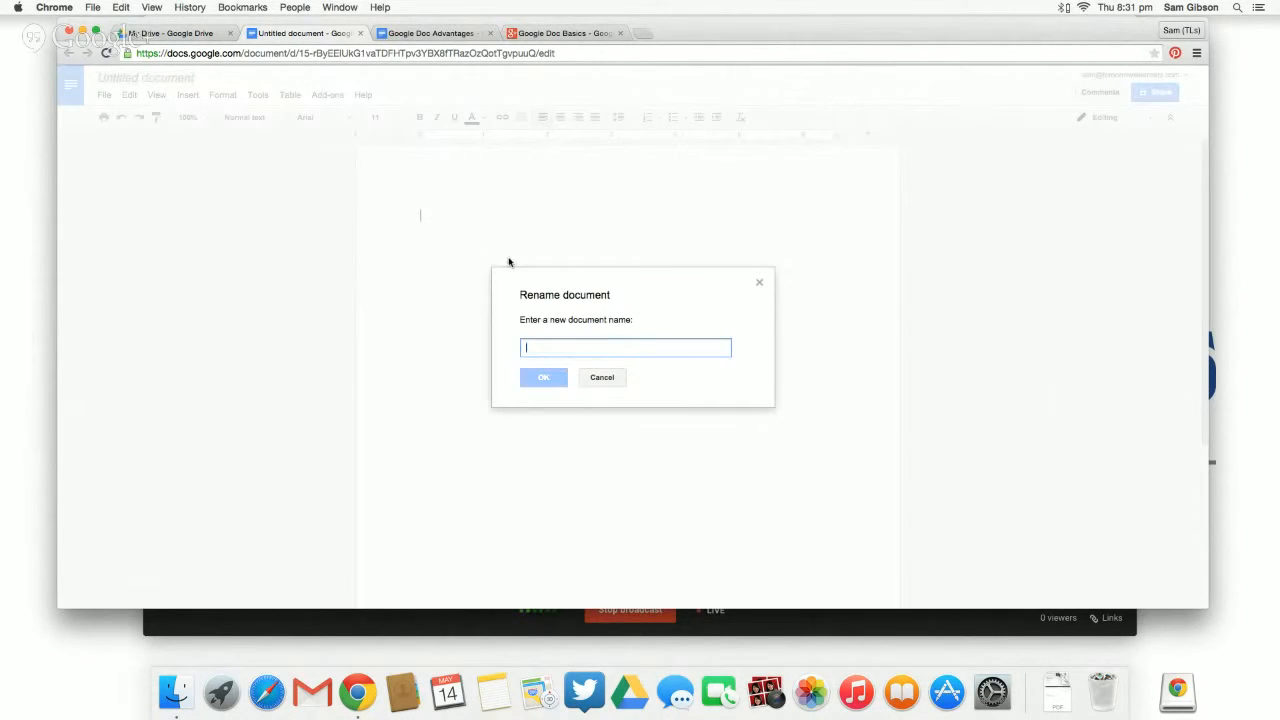
pyautogui.write('Testing')
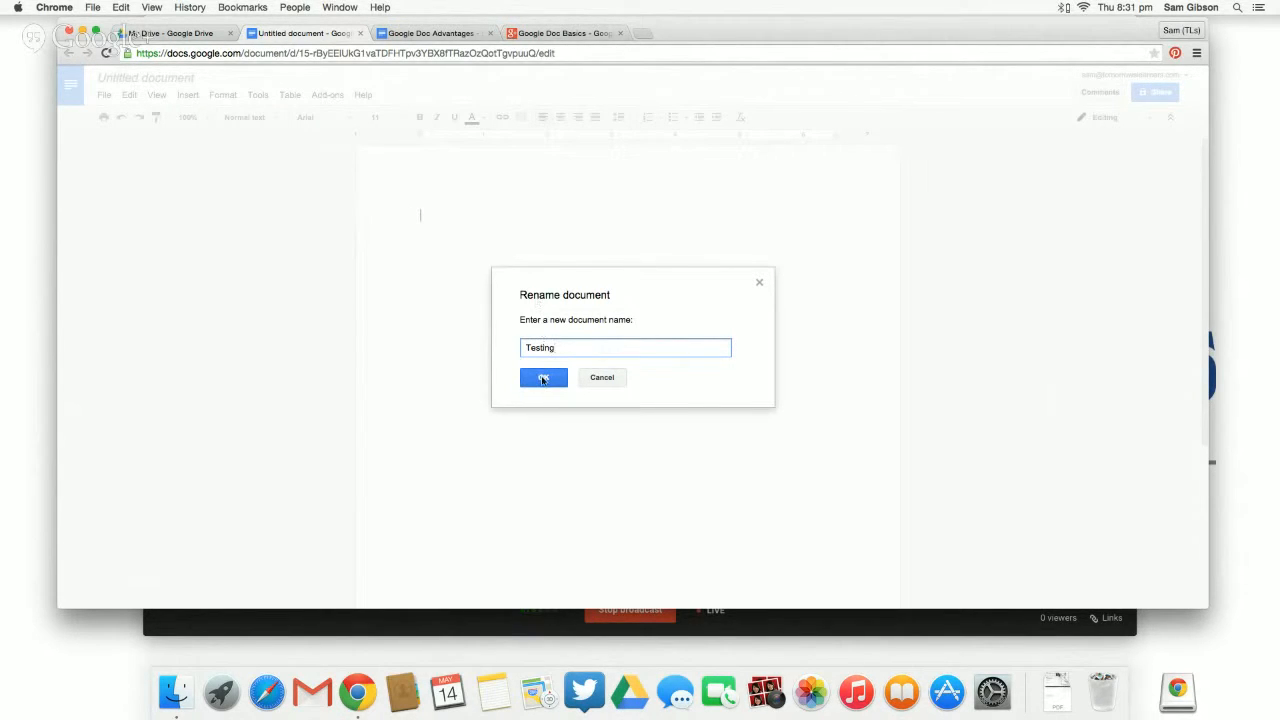
pyautogui.click(543, 378)
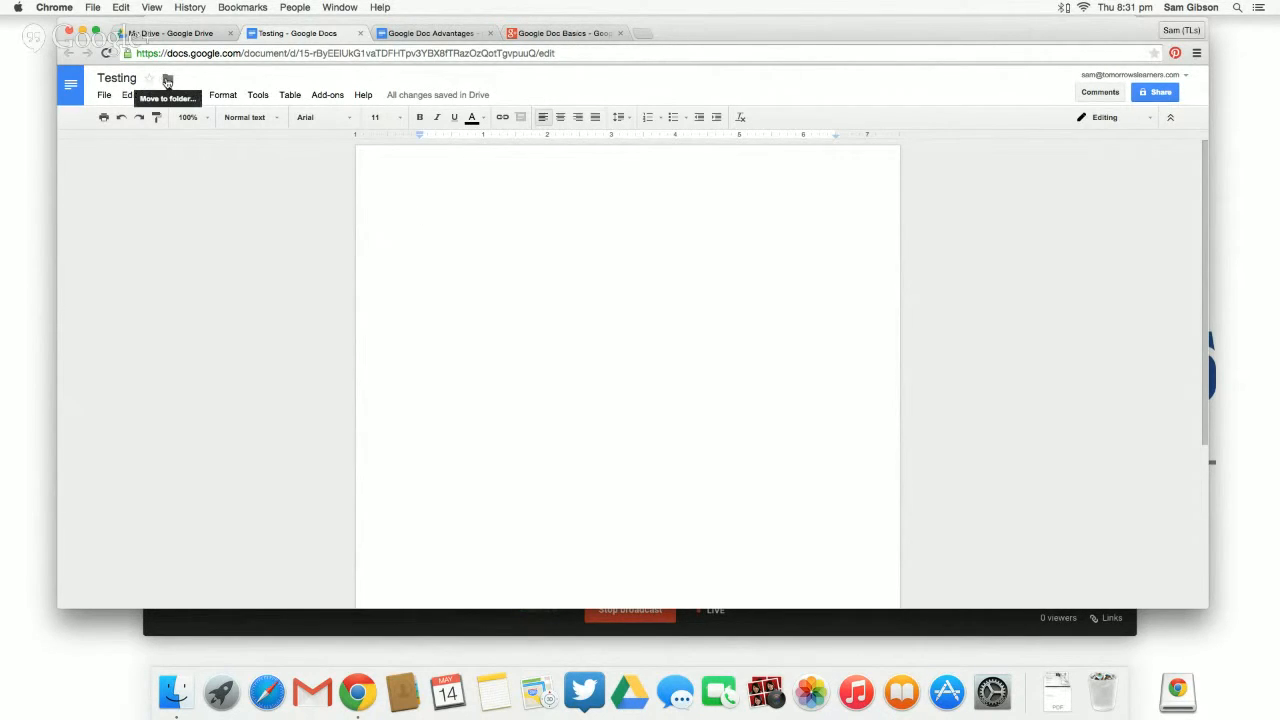
# View the folders available for moving the Testing document, without moving it.
pyautogui.click(167, 79)
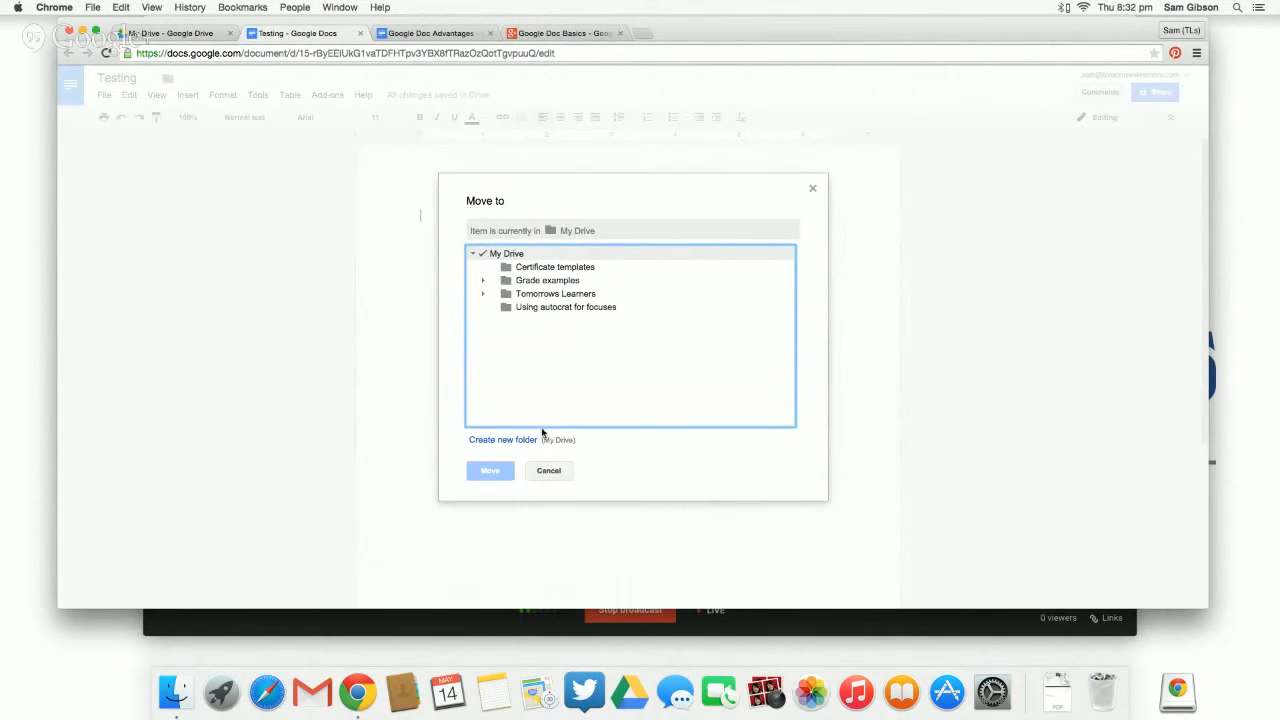
pyautogui.click(812, 189)
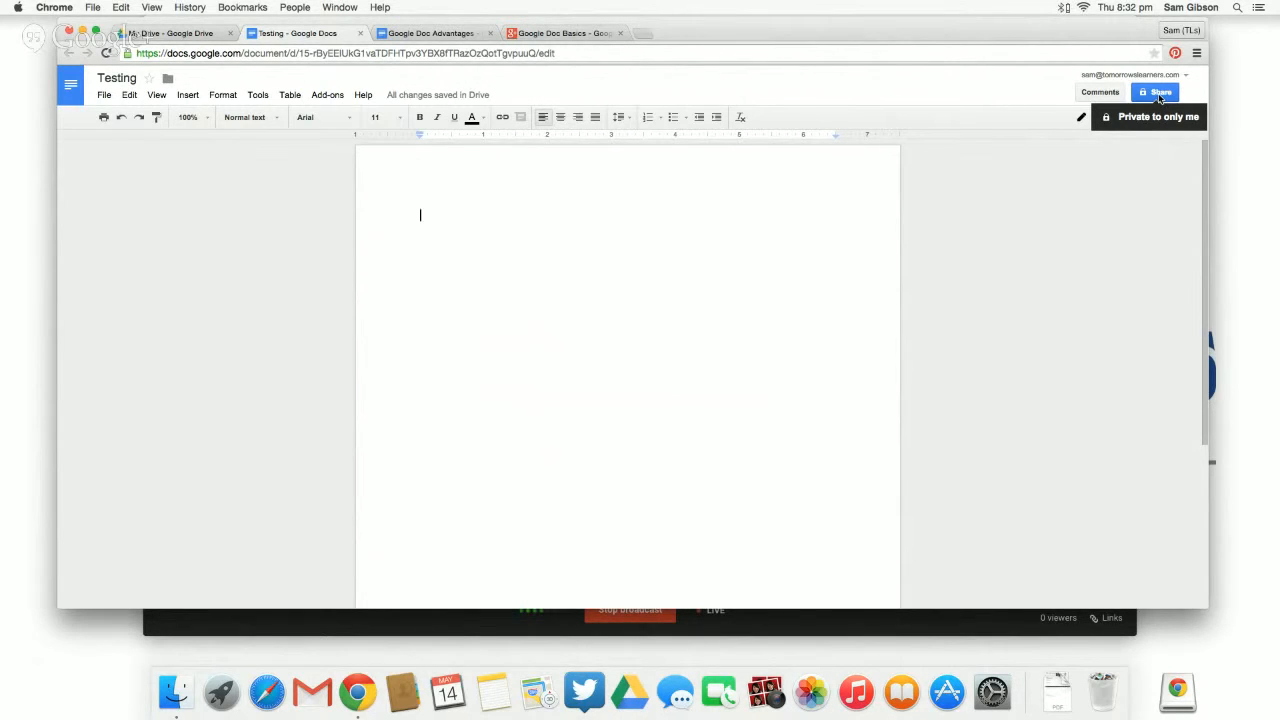
# Share the Testing document with the suggested contact's e-mail, with "Can edit" access, and approve sharing outside the organization.
pyautogui.click(1158, 93)
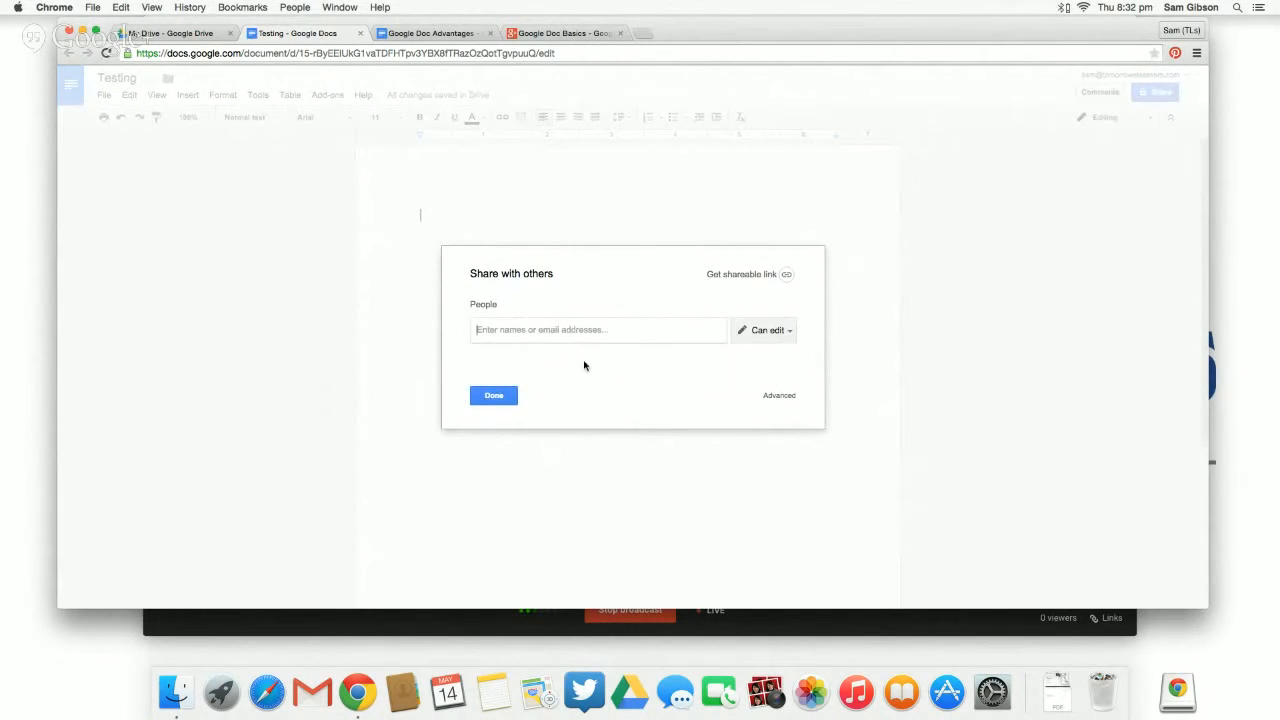
pyautogui.write('sh')
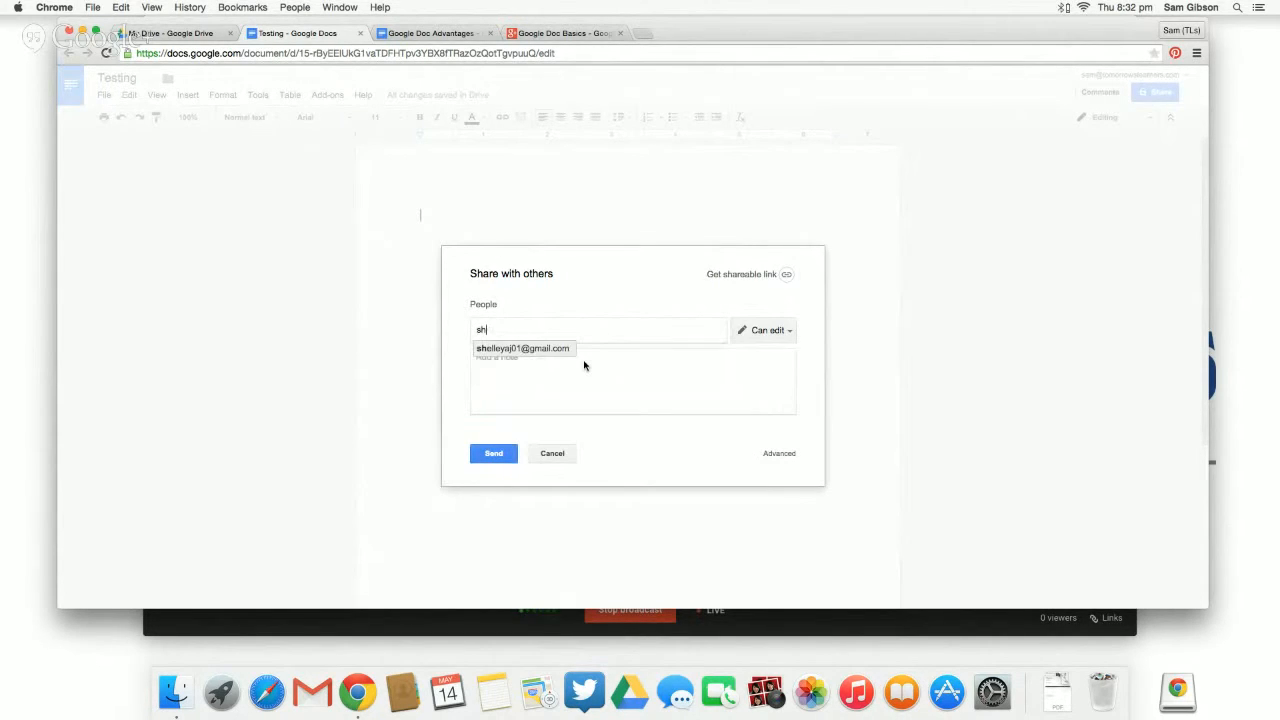
pyautogui.click(549, 350)
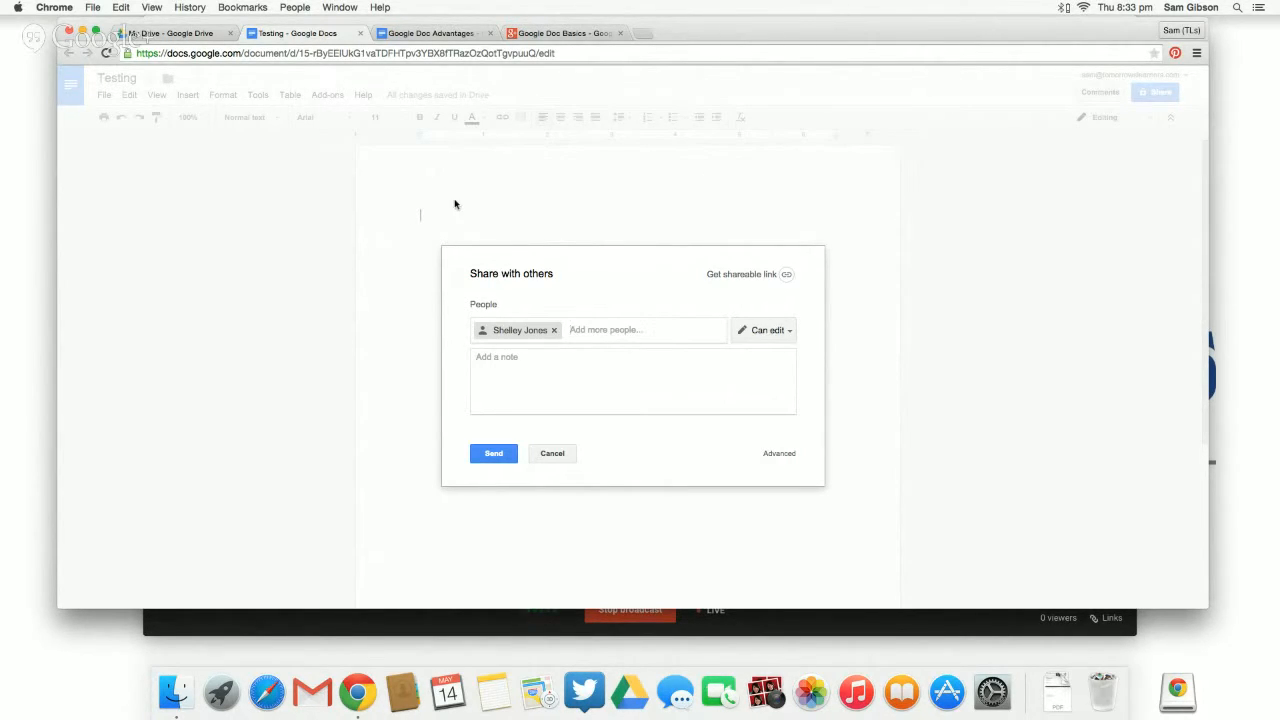
pyautogui.click(790, 331)
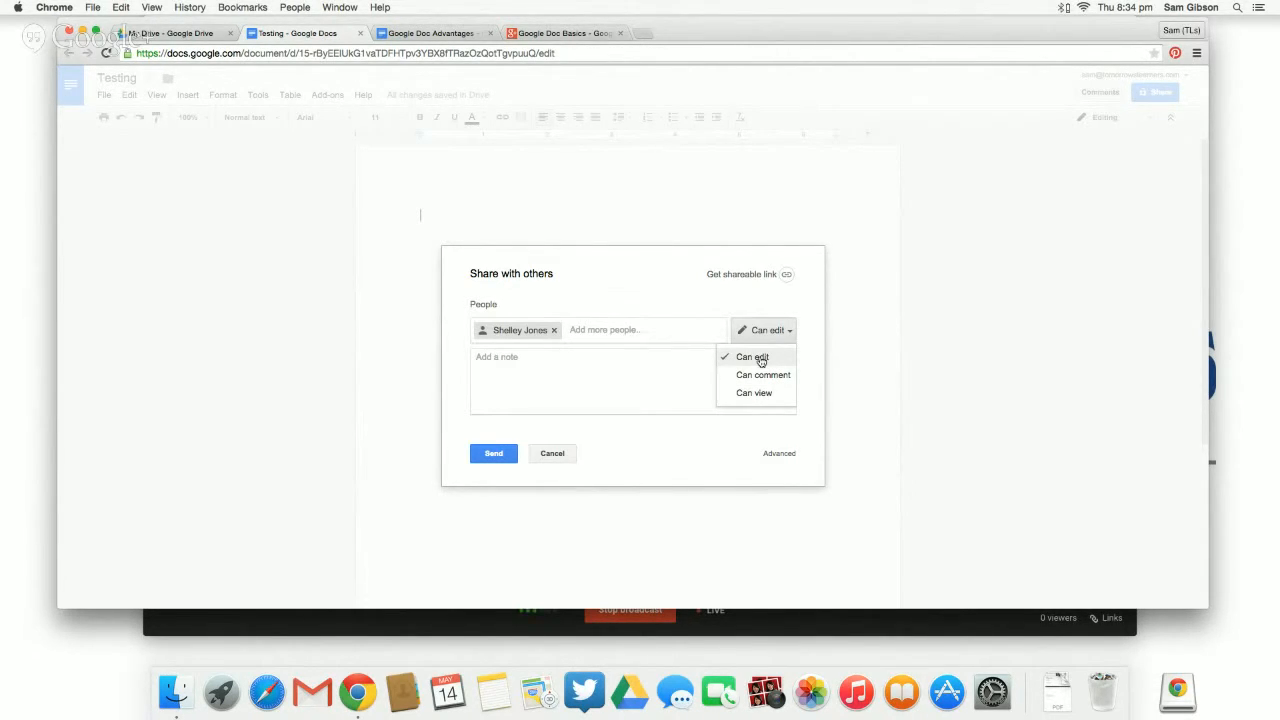
pyautogui.click(494, 454)
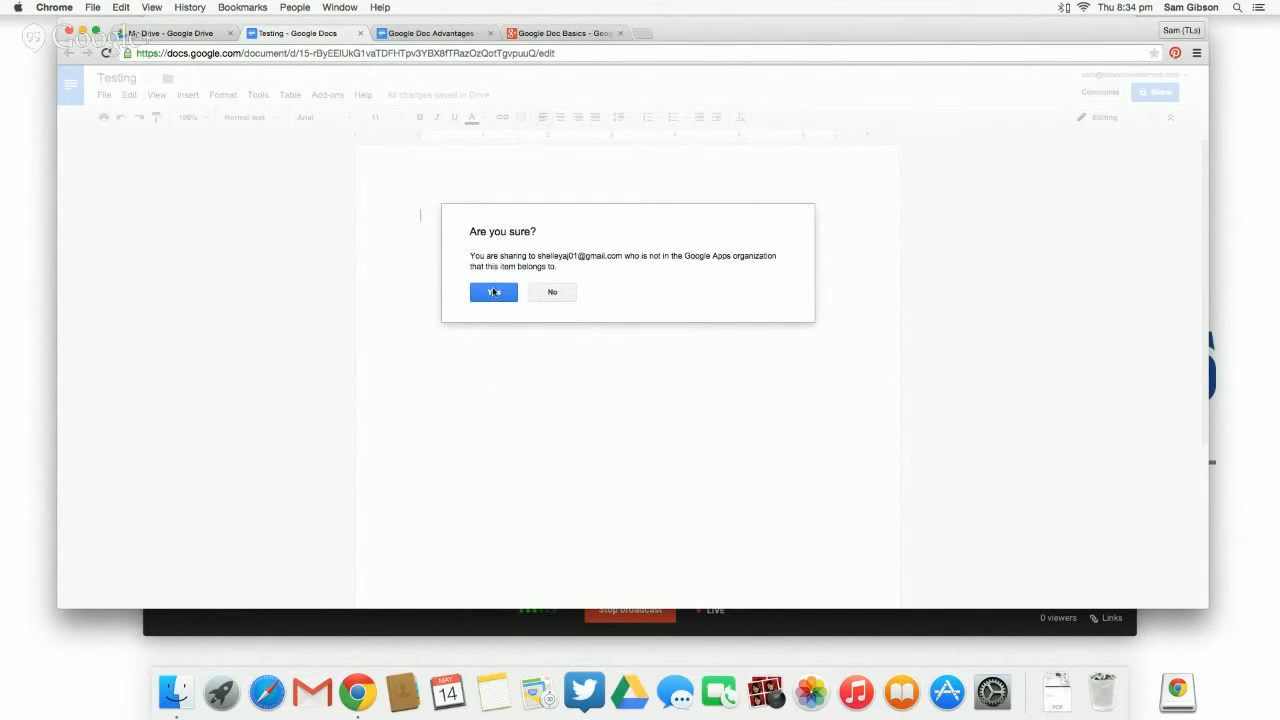
pyautogui.click(493, 292)
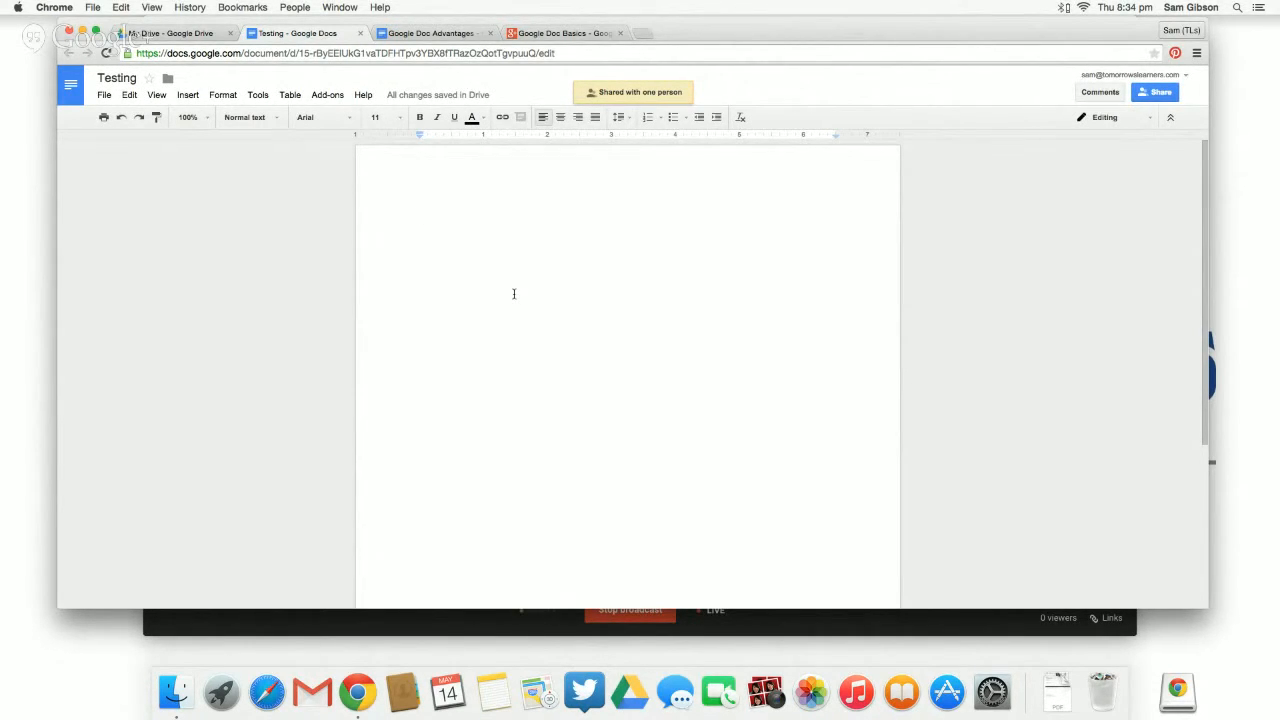
# Close the Testing document, bring up the Google Doc Advantages document and check which collaborator is viewing it.
pyautogui.click(360, 33)
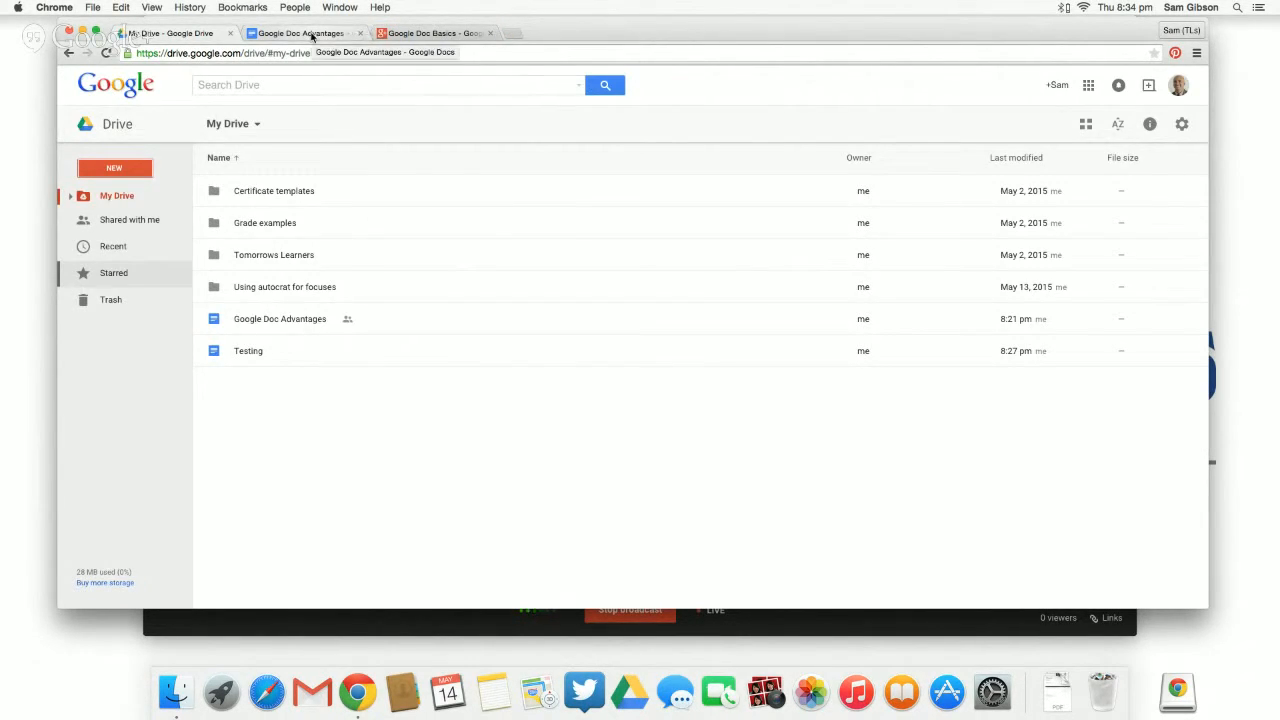
pyautogui.click(312, 34)
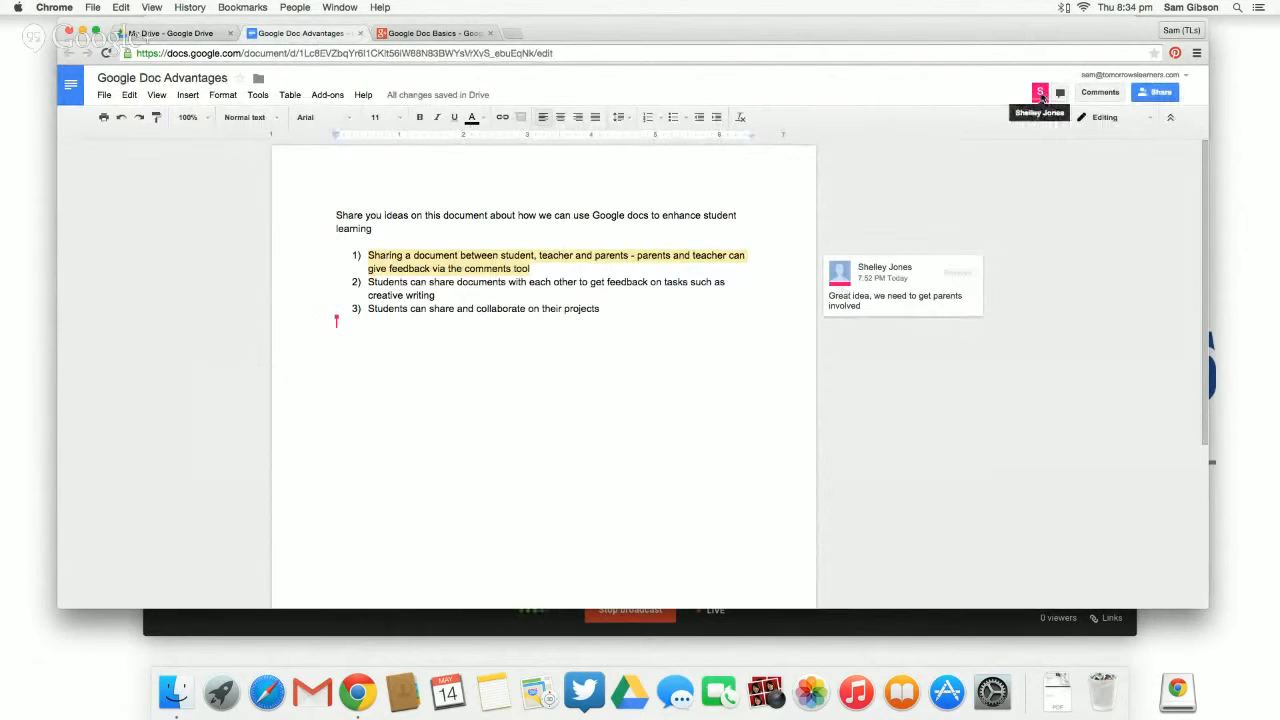
pyautogui.moveTo(1041, 96)
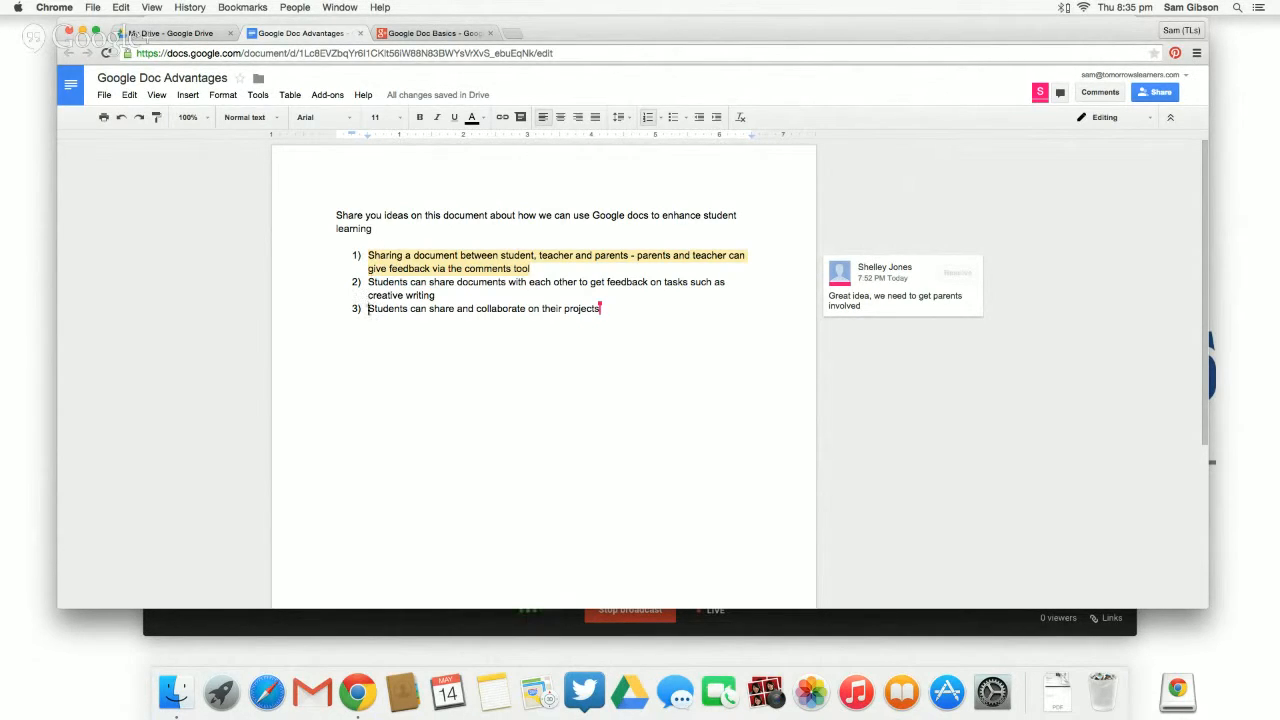
# Add the comment "Thats a great idea" to list item 3, "Students can share and collaborate on their projects".
pyautogui.moveTo(367, 309); pyautogui.dragTo(599, 309)
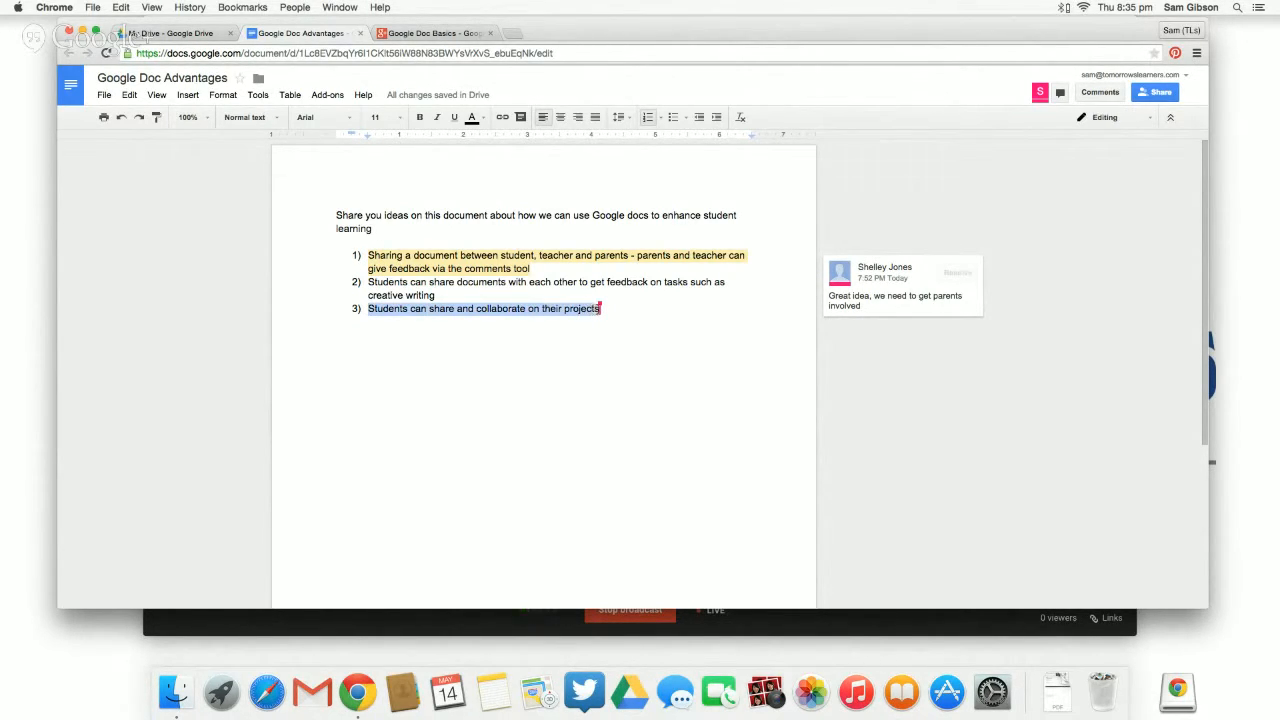
pyautogui.click(519, 118)
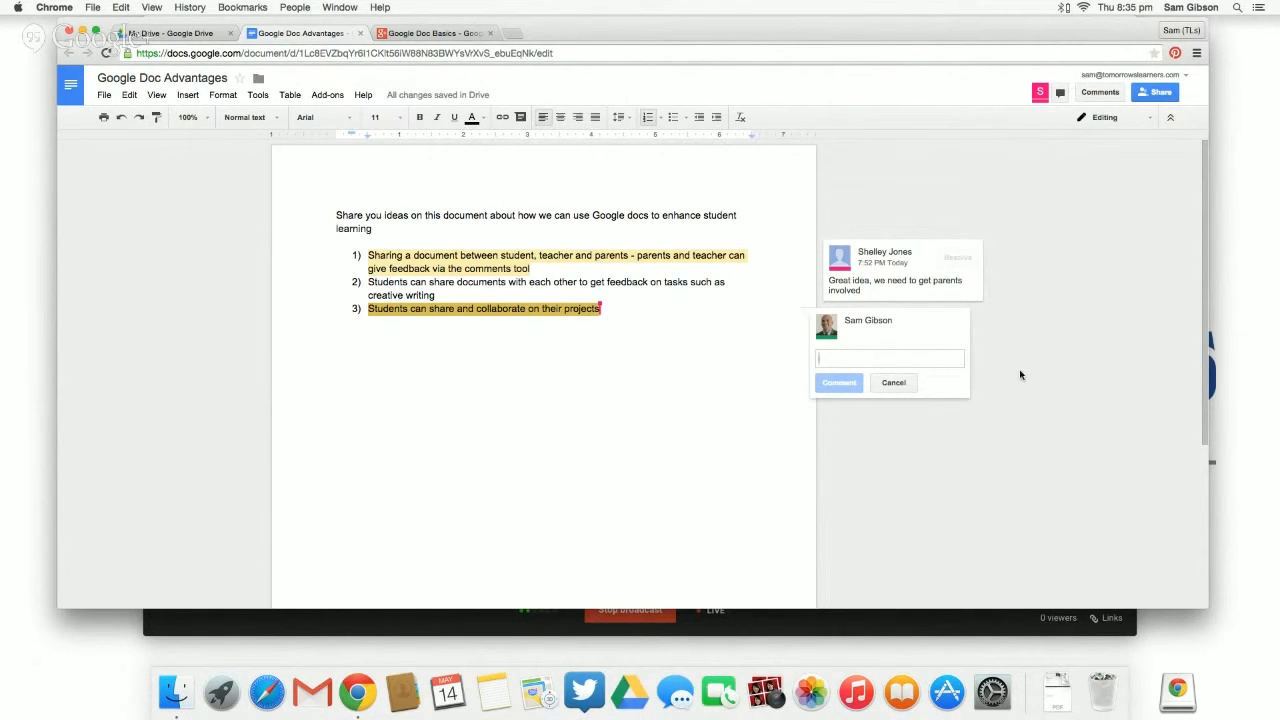
pyautogui.write('Thats a')
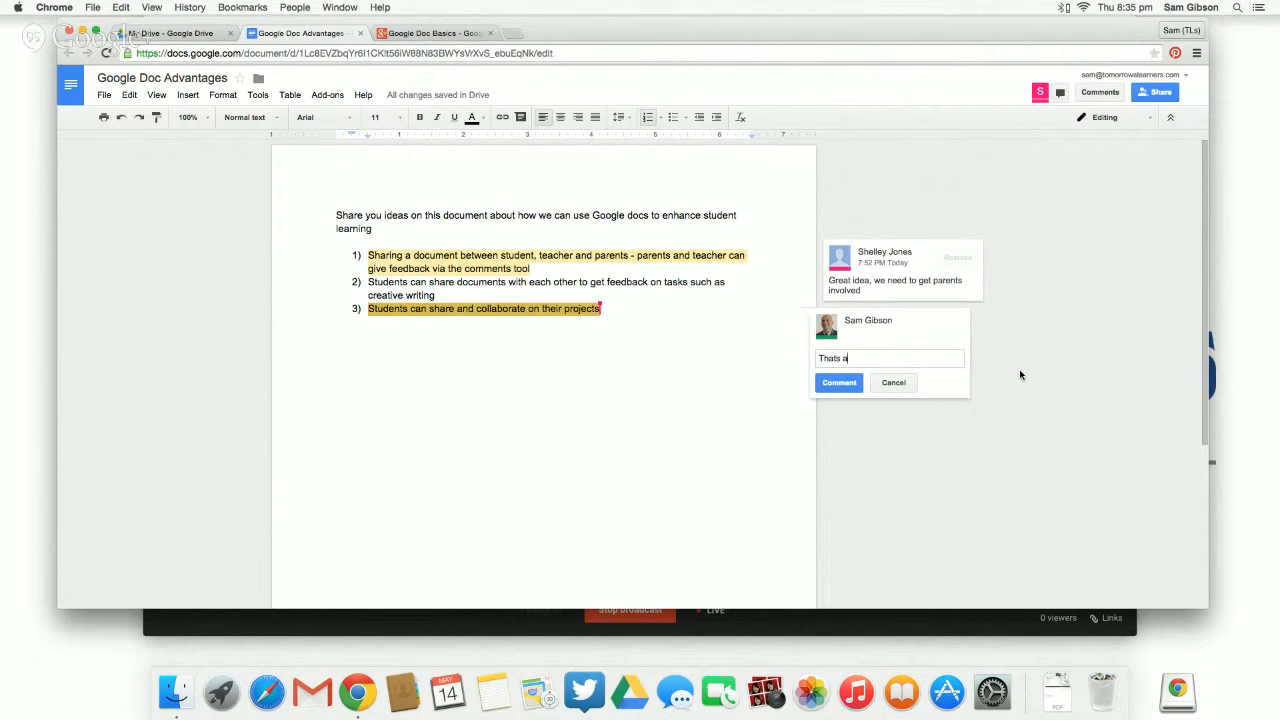
pyautogui.write(' great idea')
pyautogui.click(839, 383)
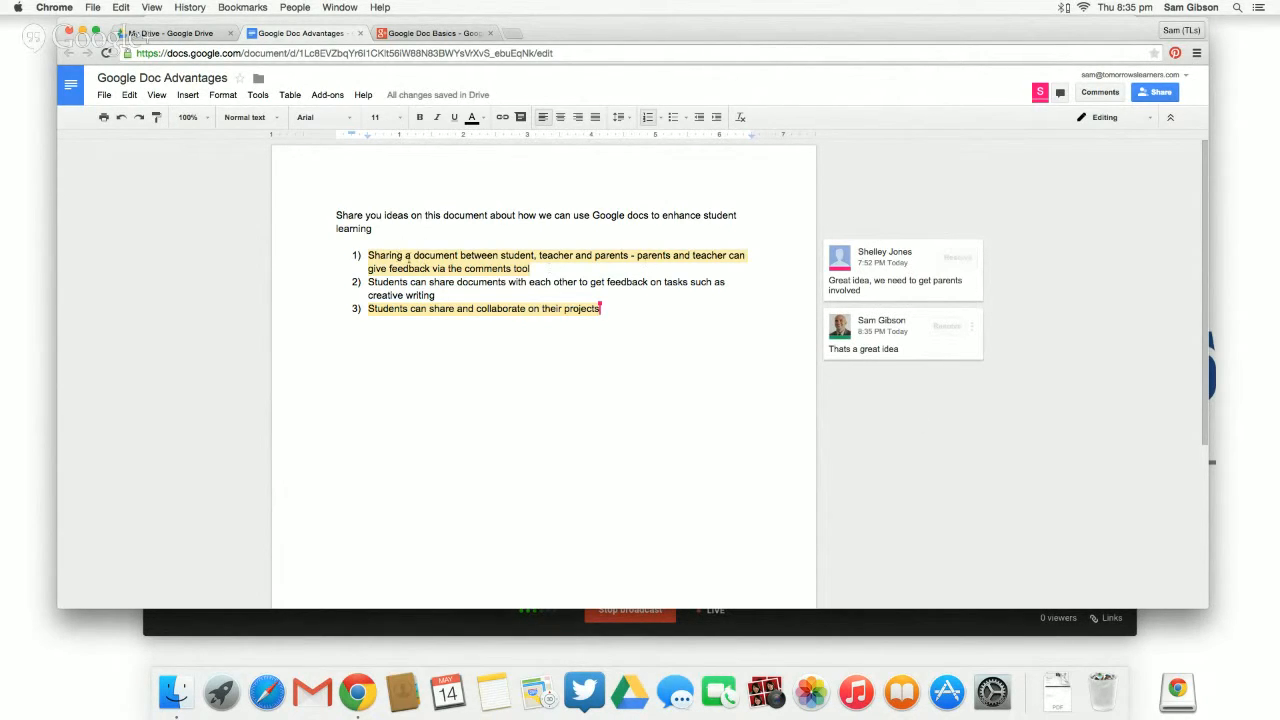
# Reply "Glad you like it" to the existing comment on list item 1.
pyautogui.click(906, 283)
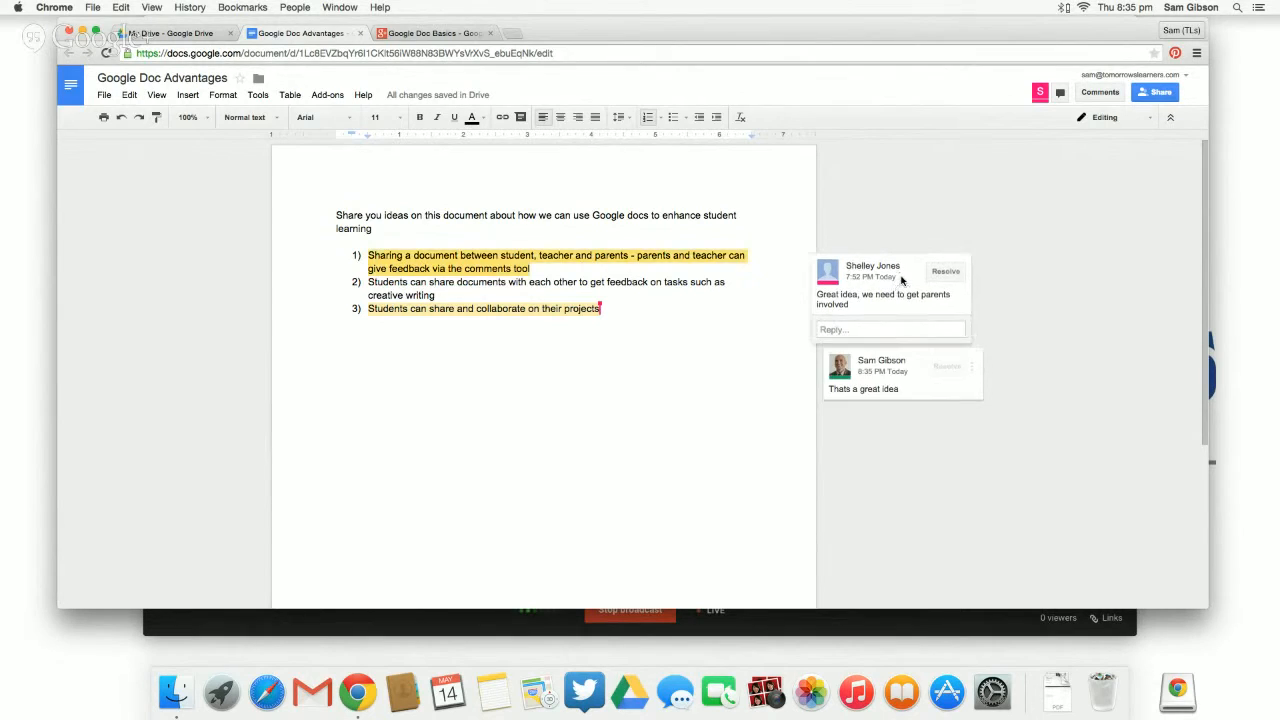
pyautogui.click(860, 332)
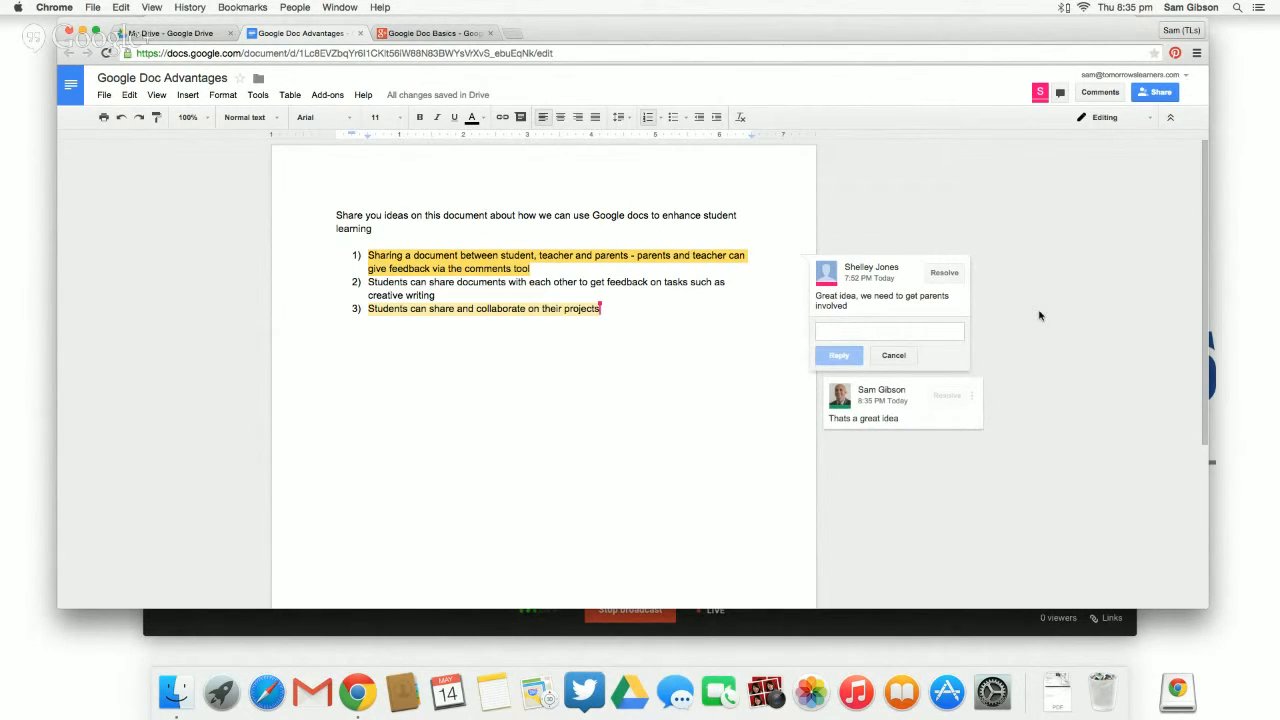
pyautogui.write('G')
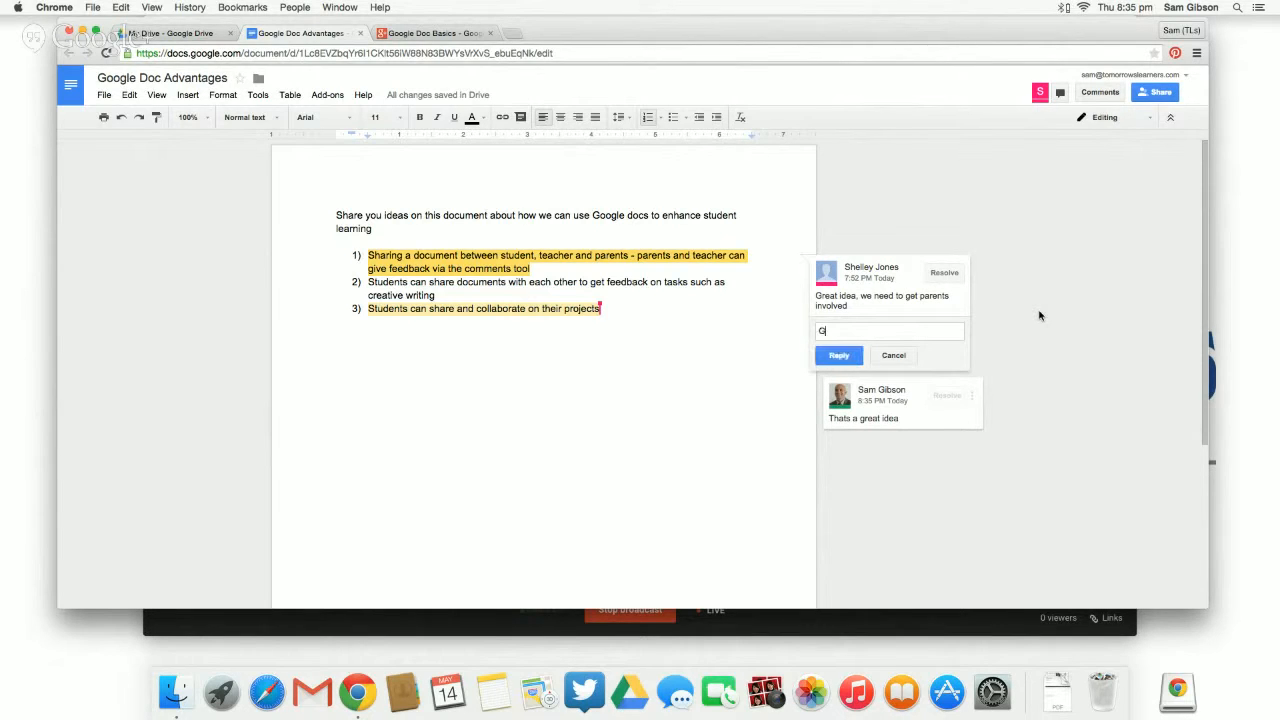
pyautogui.write('lad you like it')
pyautogui.click(839, 356)
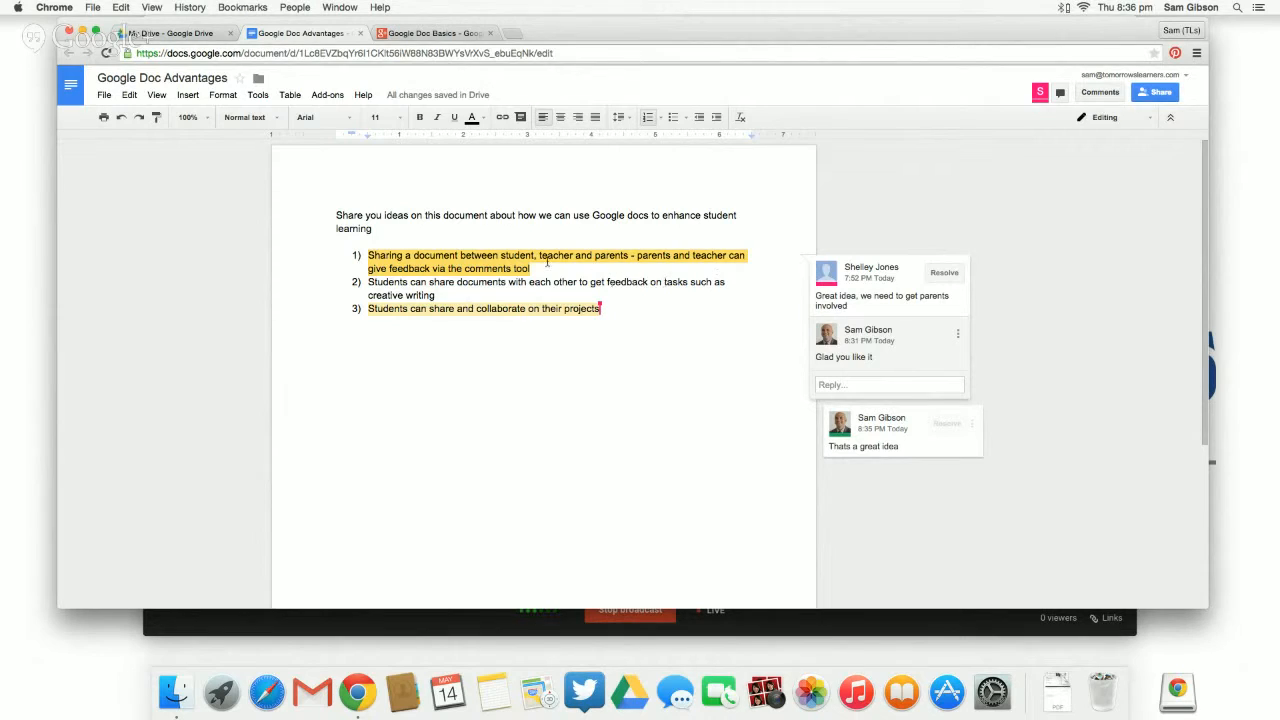
# Switch the document to Suggesting mode and suggest replacing "Students" with "The children" at the start of list item 2.
pyautogui.click(369, 282)
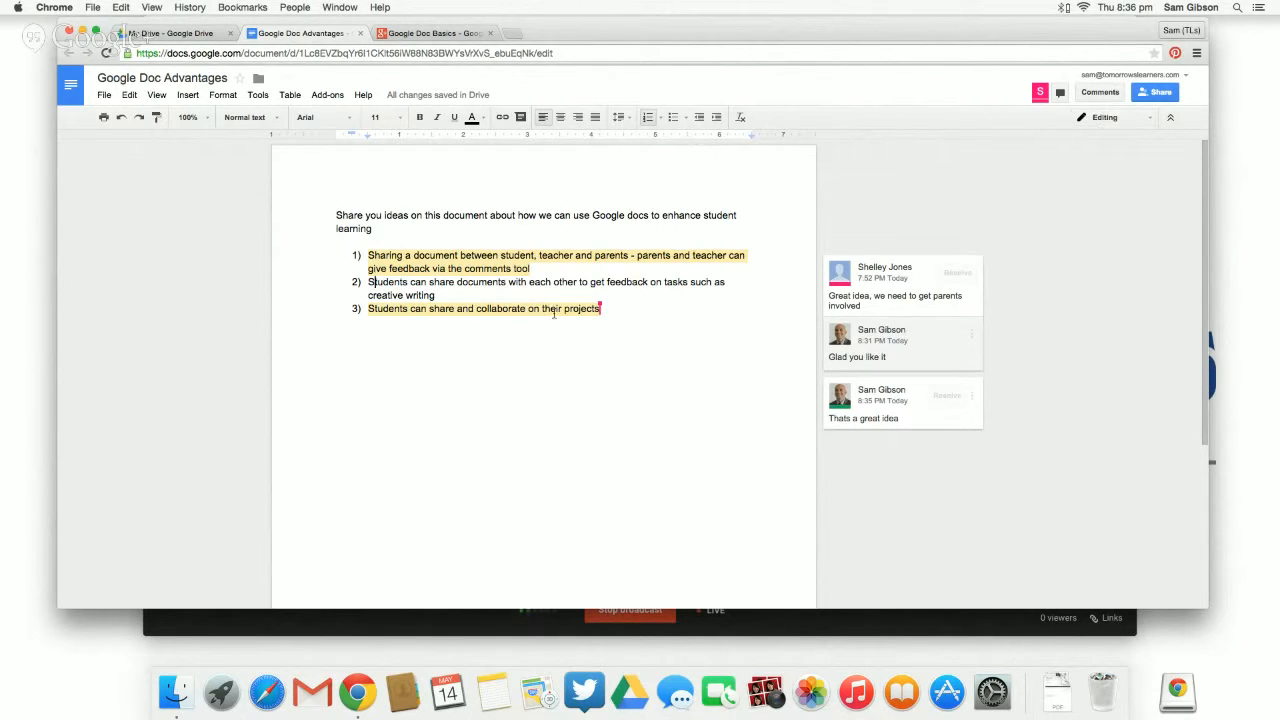
pyautogui.click(1129, 122)
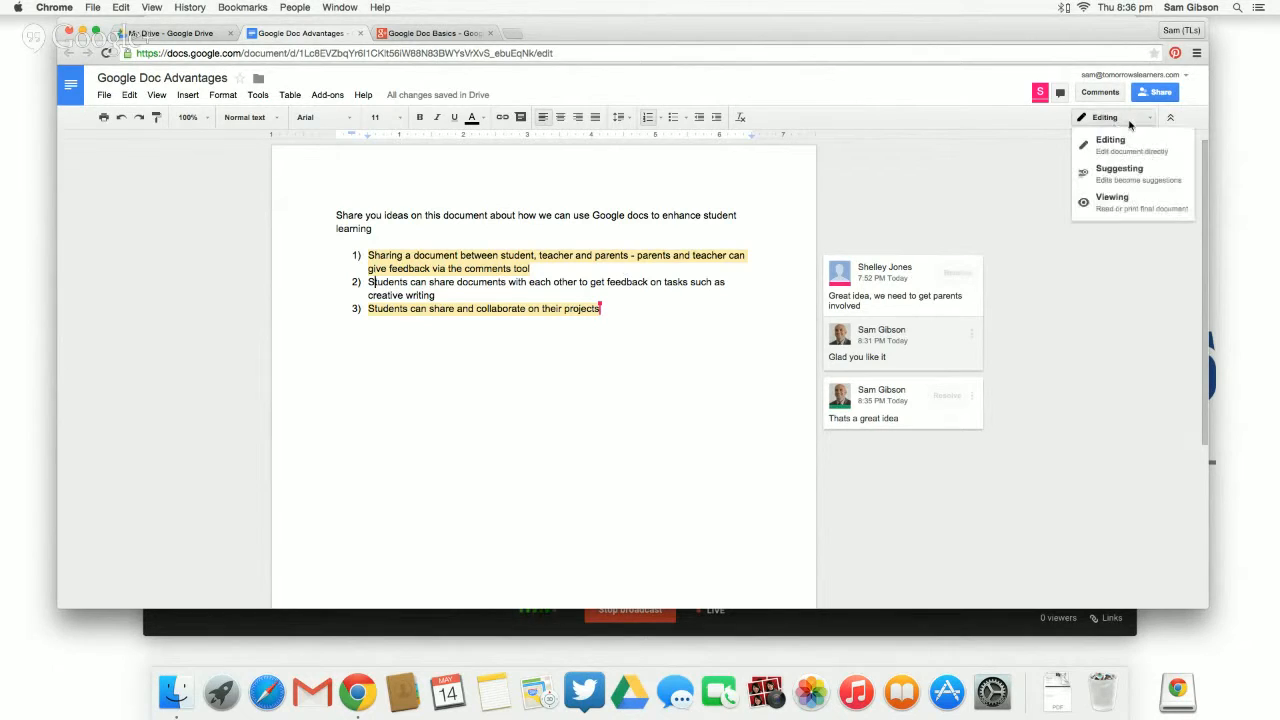
pyautogui.click(1146, 177)
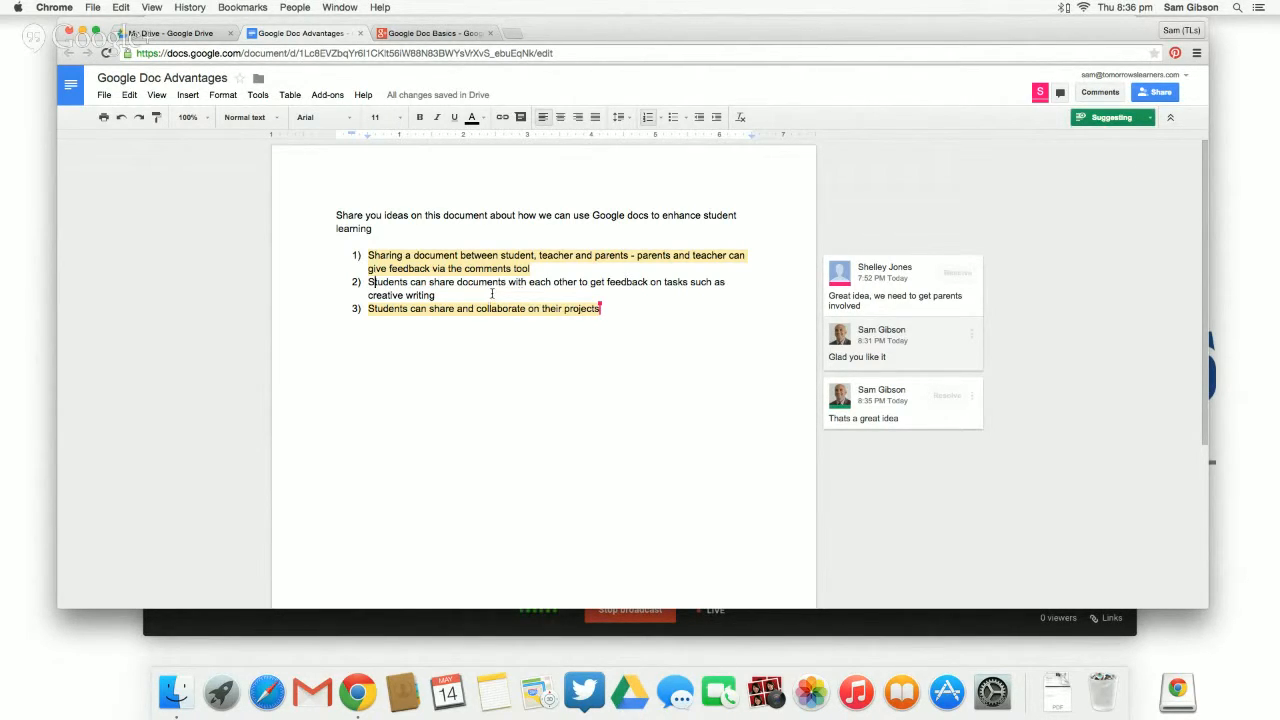
pyautogui.click(369, 283)
pyautogui.moveTo(369, 283); pyautogui.dragTo(408, 283)
pyautogui.write('The chi')
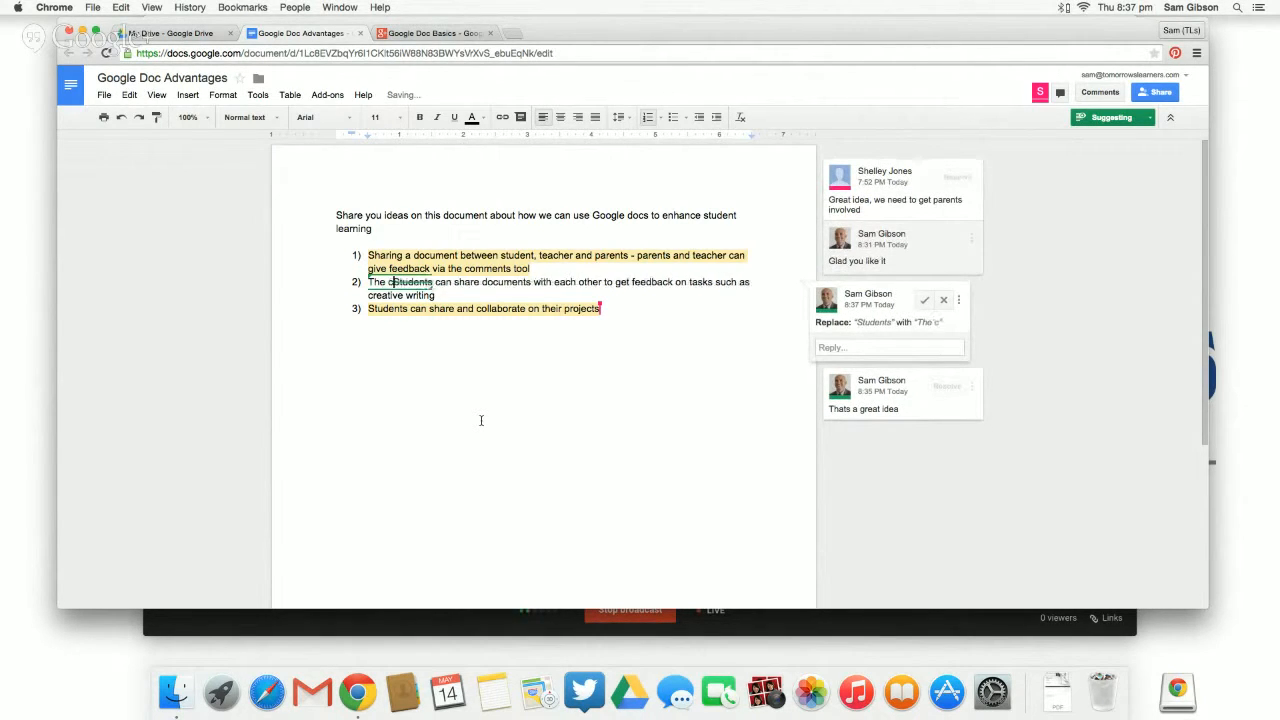
pyautogui.write('ldren')
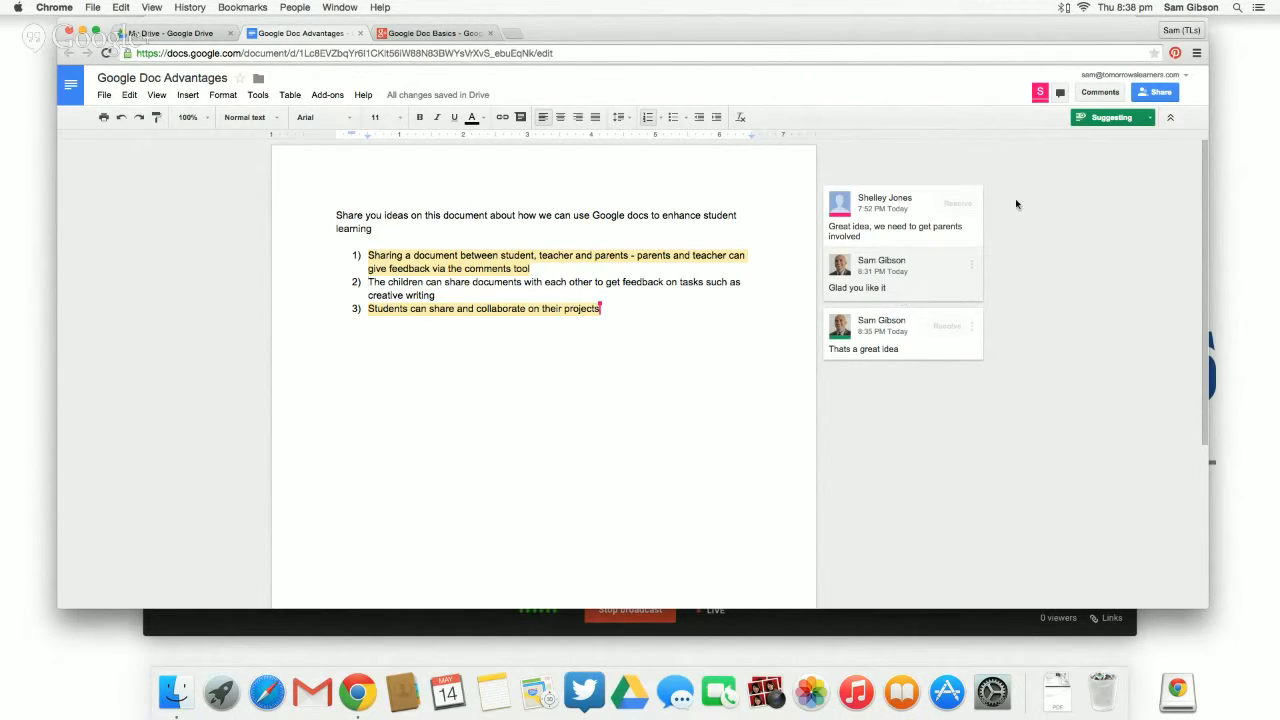
# Return the document to Editing mode and place the text cursor at the end of list item 3.
pyautogui.click(1113, 121)
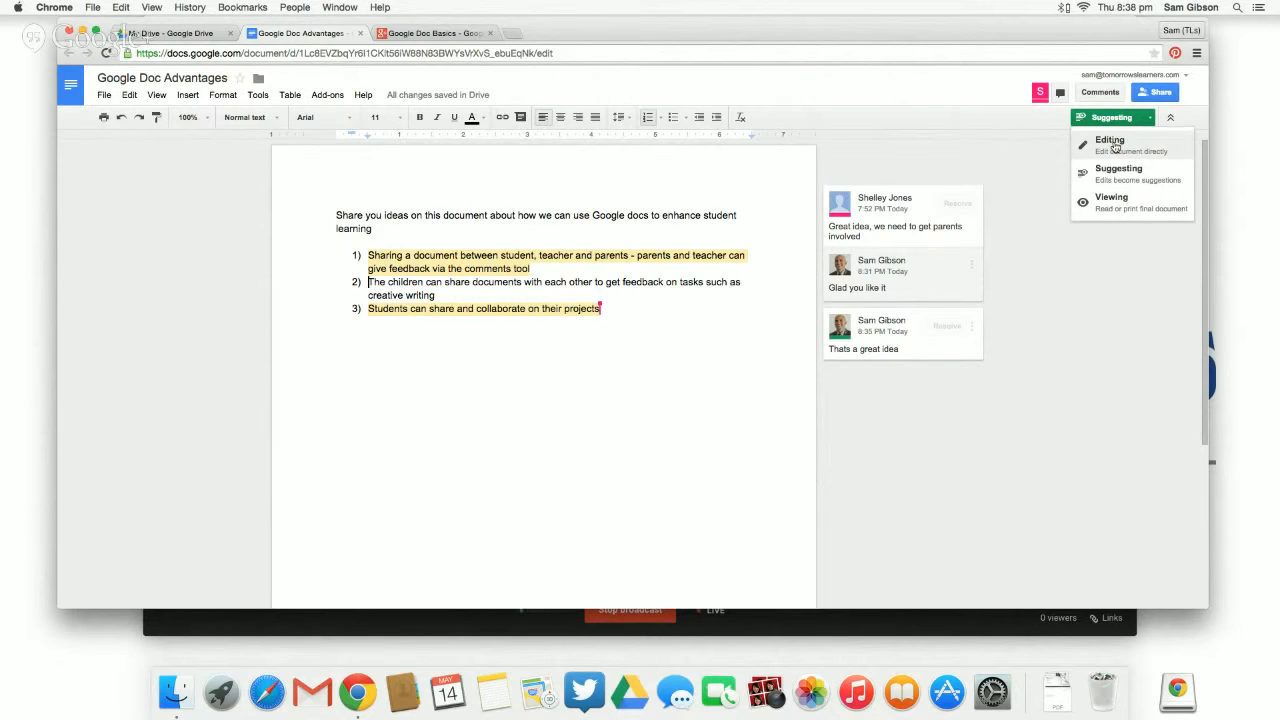
pyautogui.click(1113, 146)
pyautogui.click(629, 321)
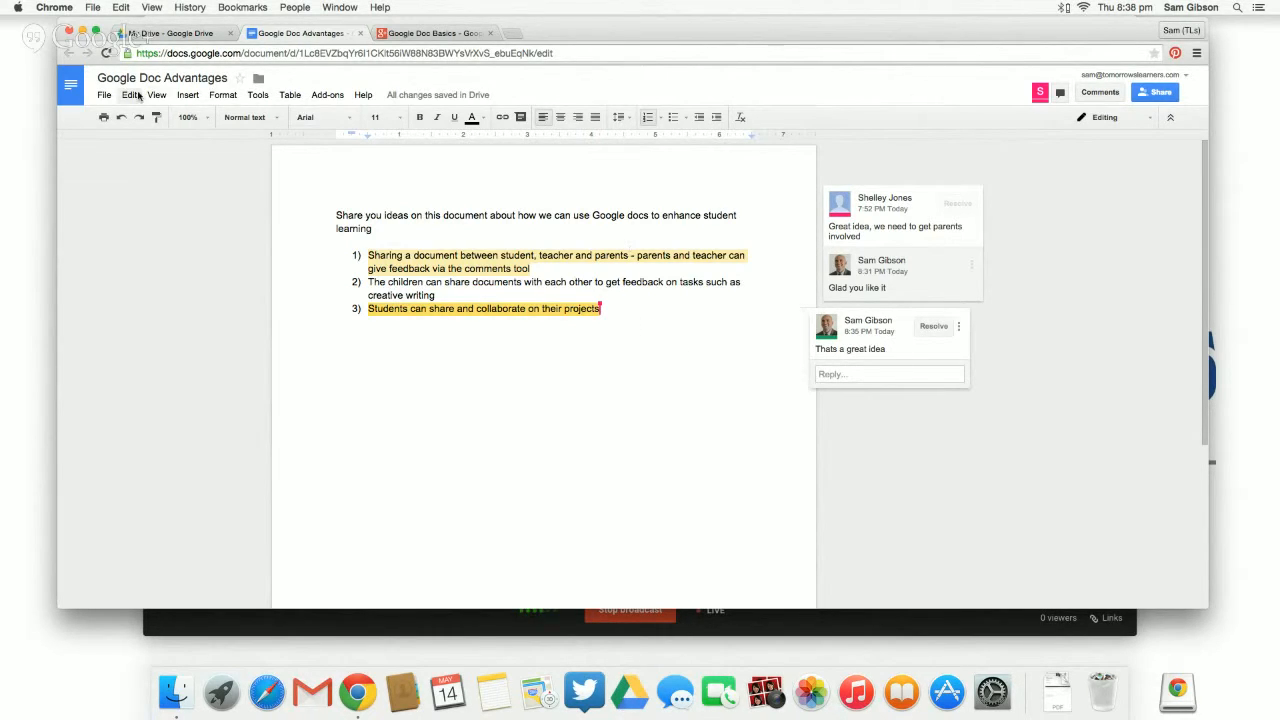
# Open the document's revision history and review the earlier 8:32 PM, 7:51 PM and latest revisions.
pyautogui.click(103, 95)
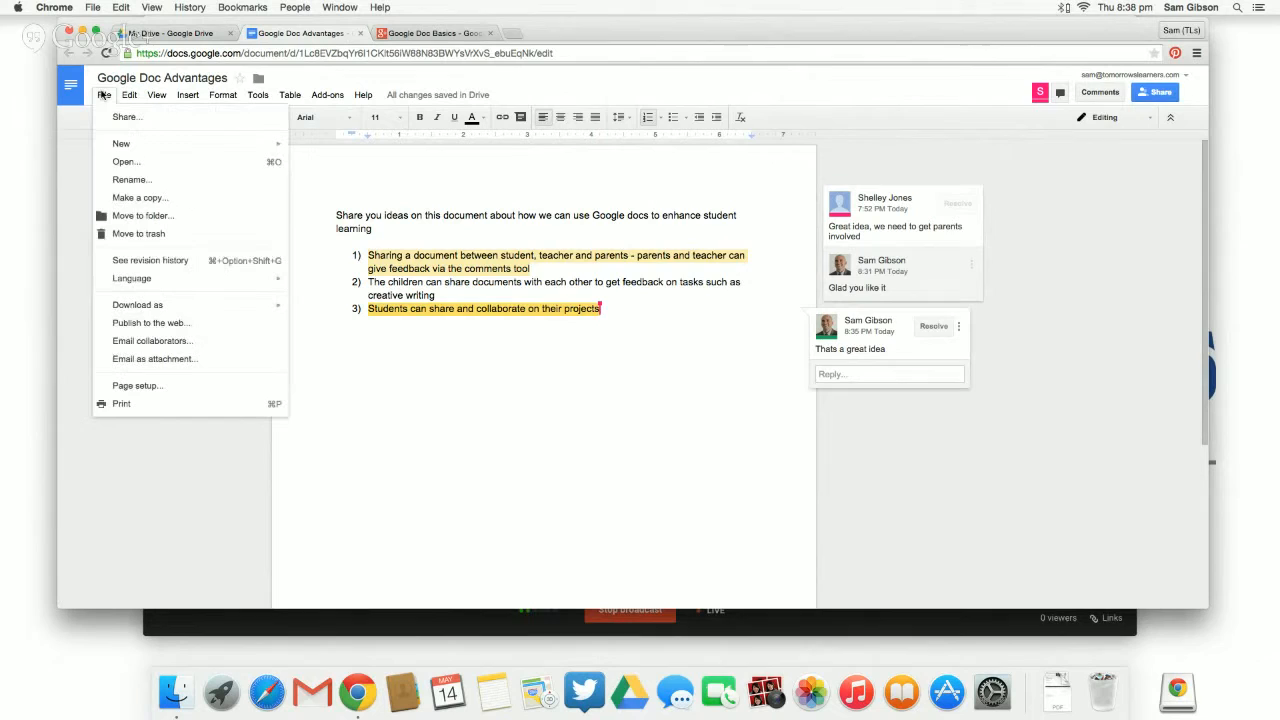
pyautogui.click(208, 262)
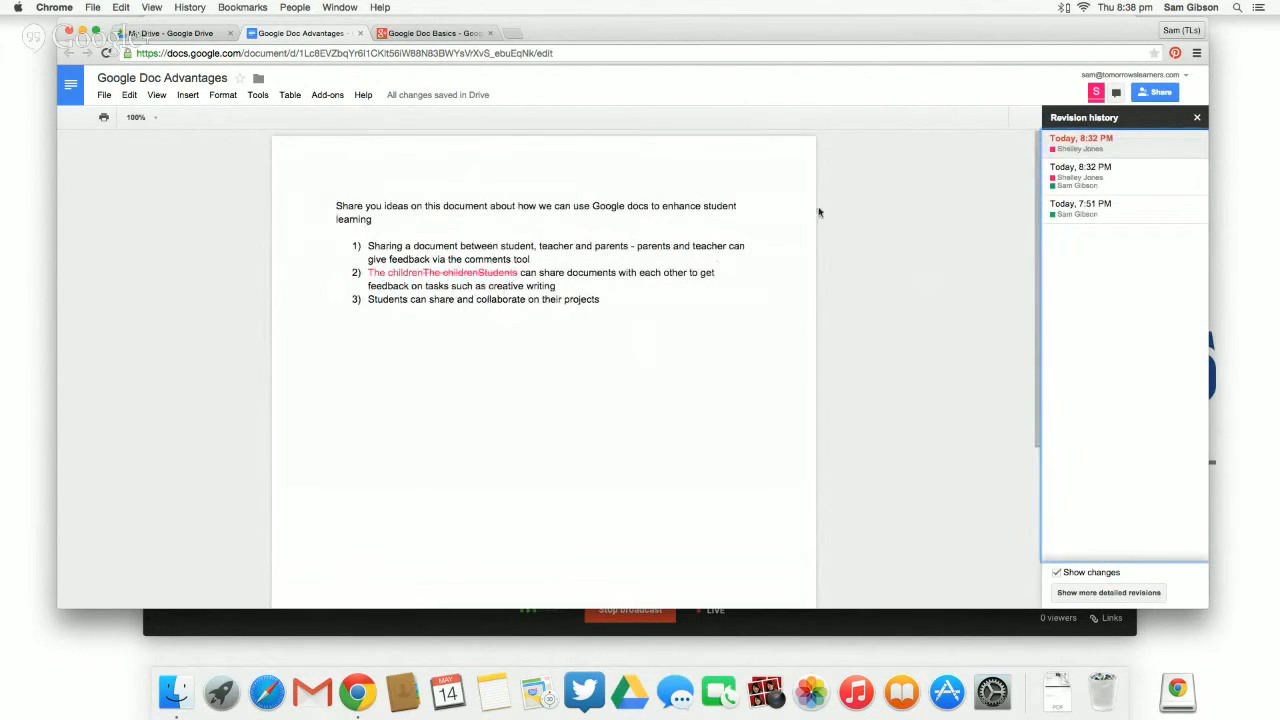
pyautogui.click(1091, 178)
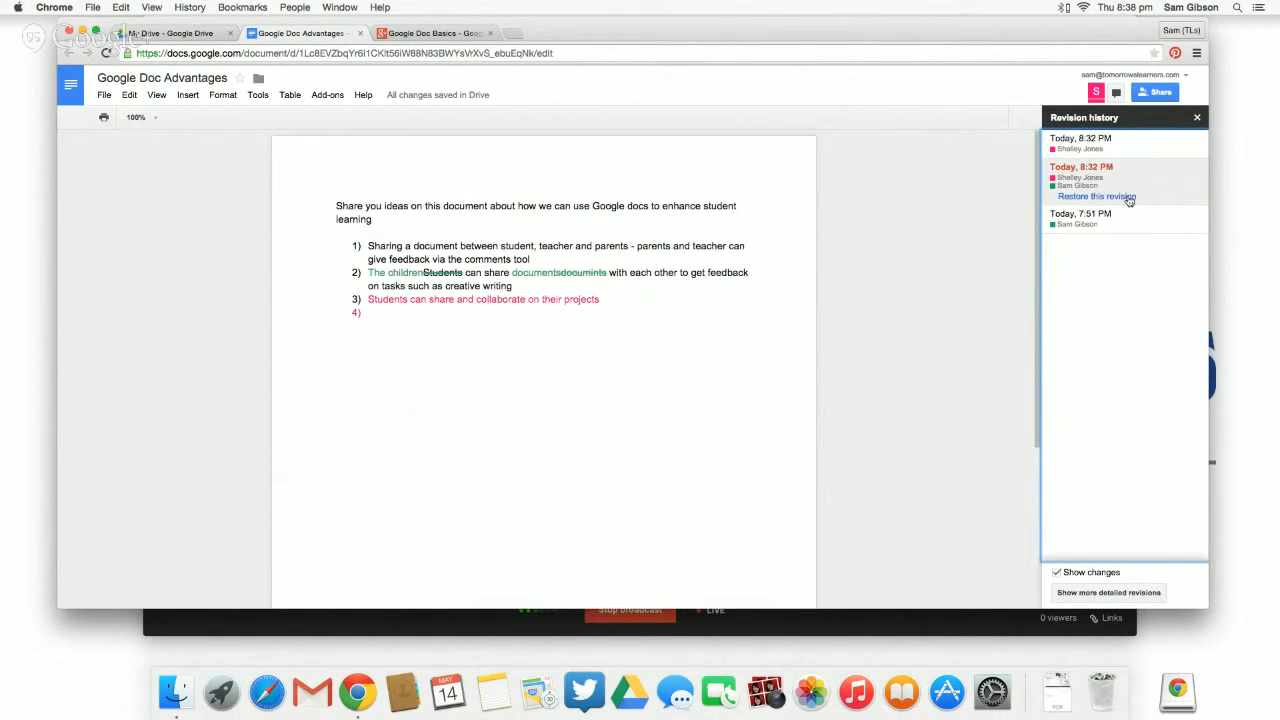
pyautogui.click(1087, 216)
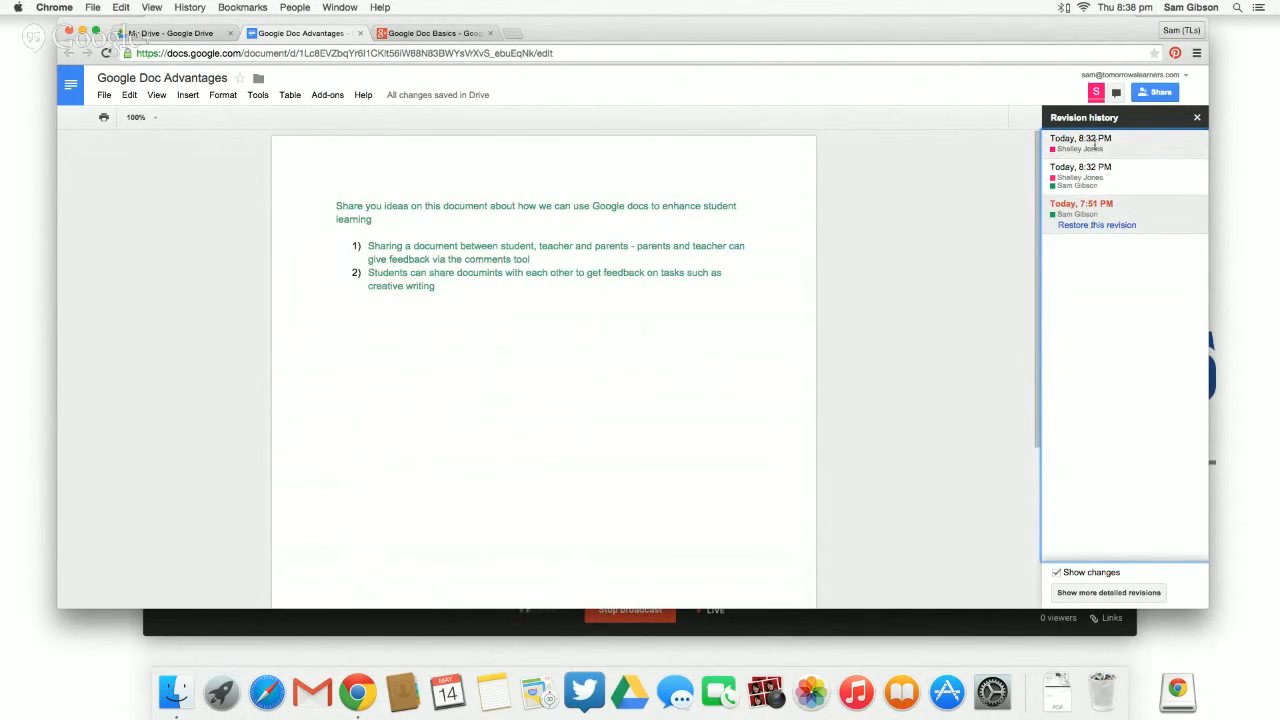
pyautogui.click(1095, 145)
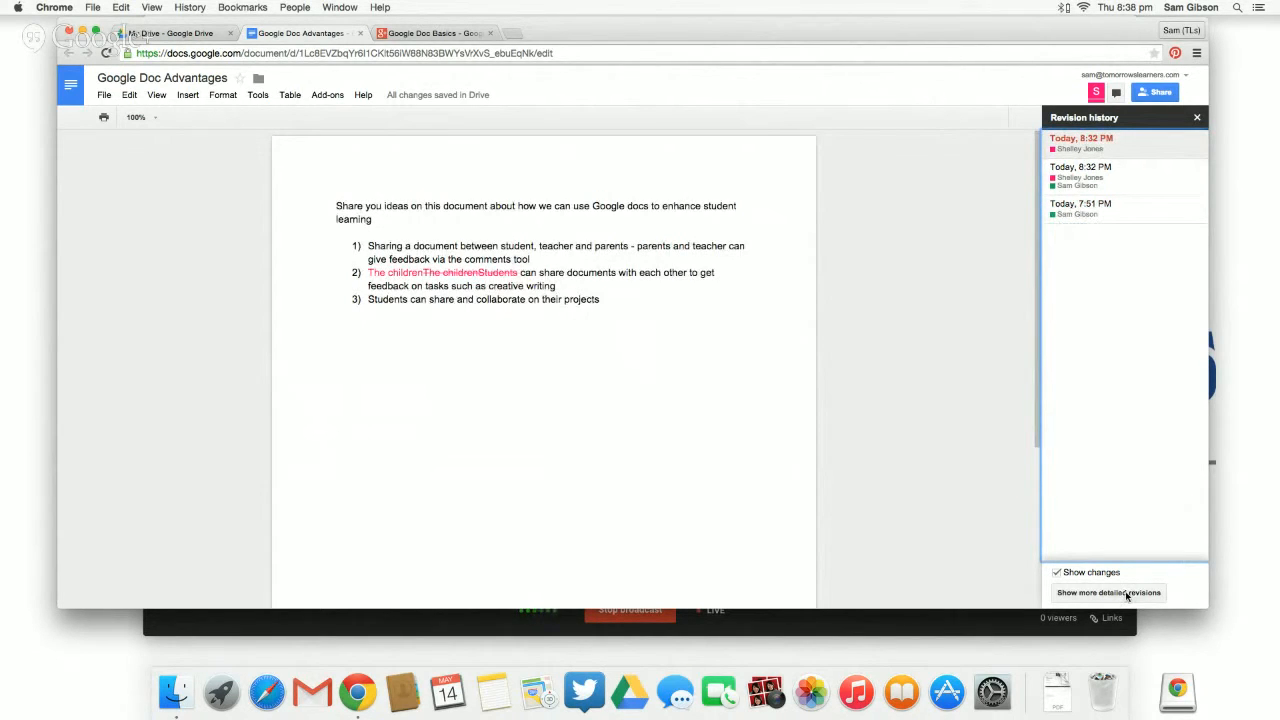
# Show more detailed revisions, inspect an 8:21 PM version and the latest one, and close the revision history.
pyautogui.click(1127, 593)
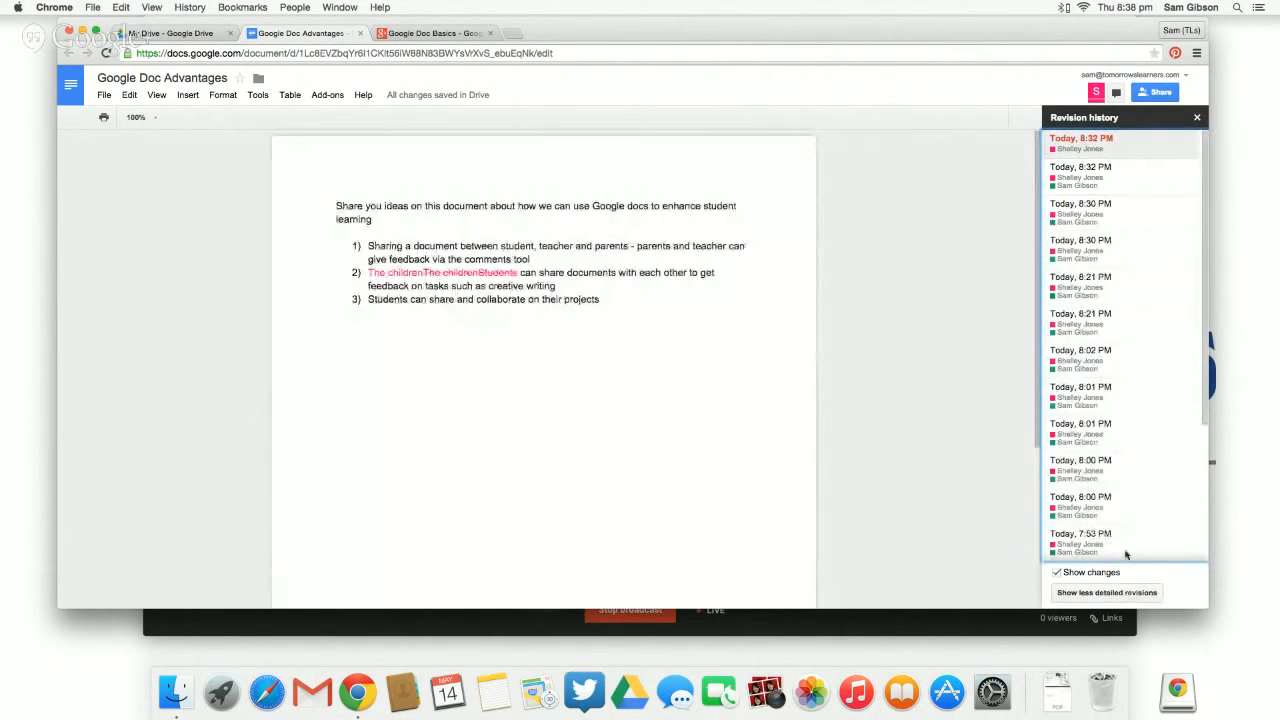
pyautogui.click(1094, 286)
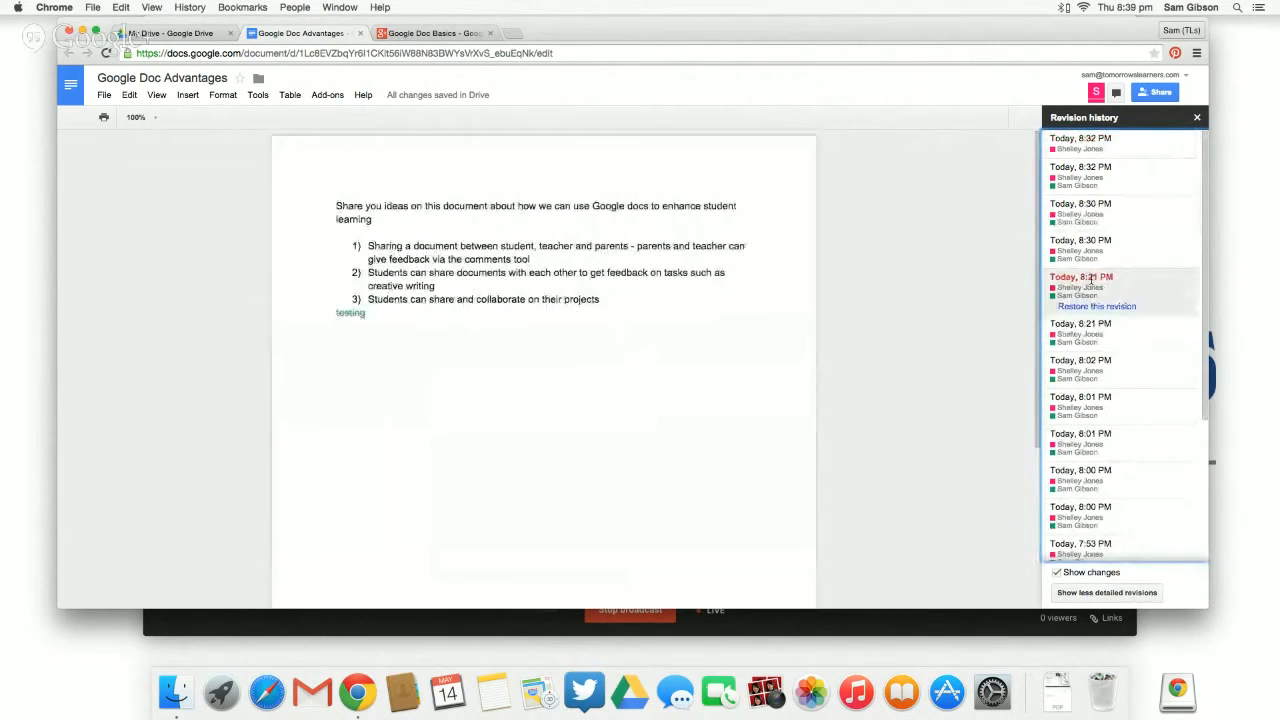
pyautogui.click(1070, 146)
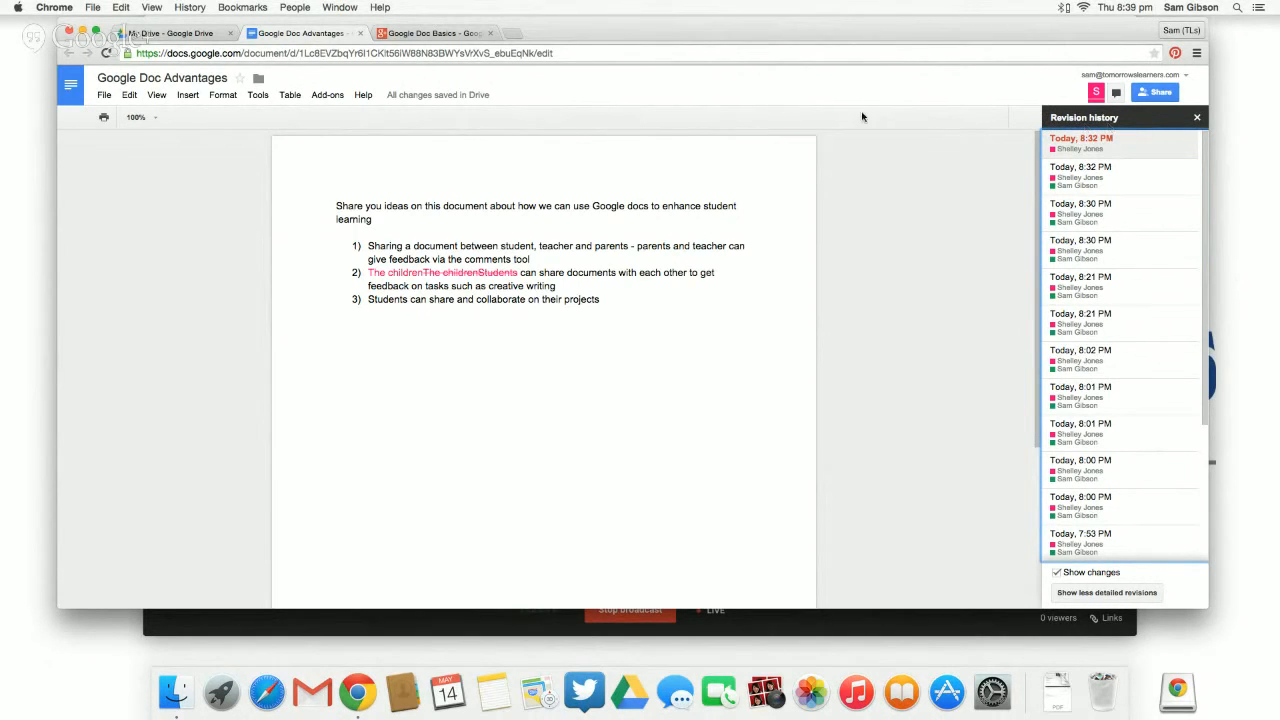
pyautogui.click(1197, 119)
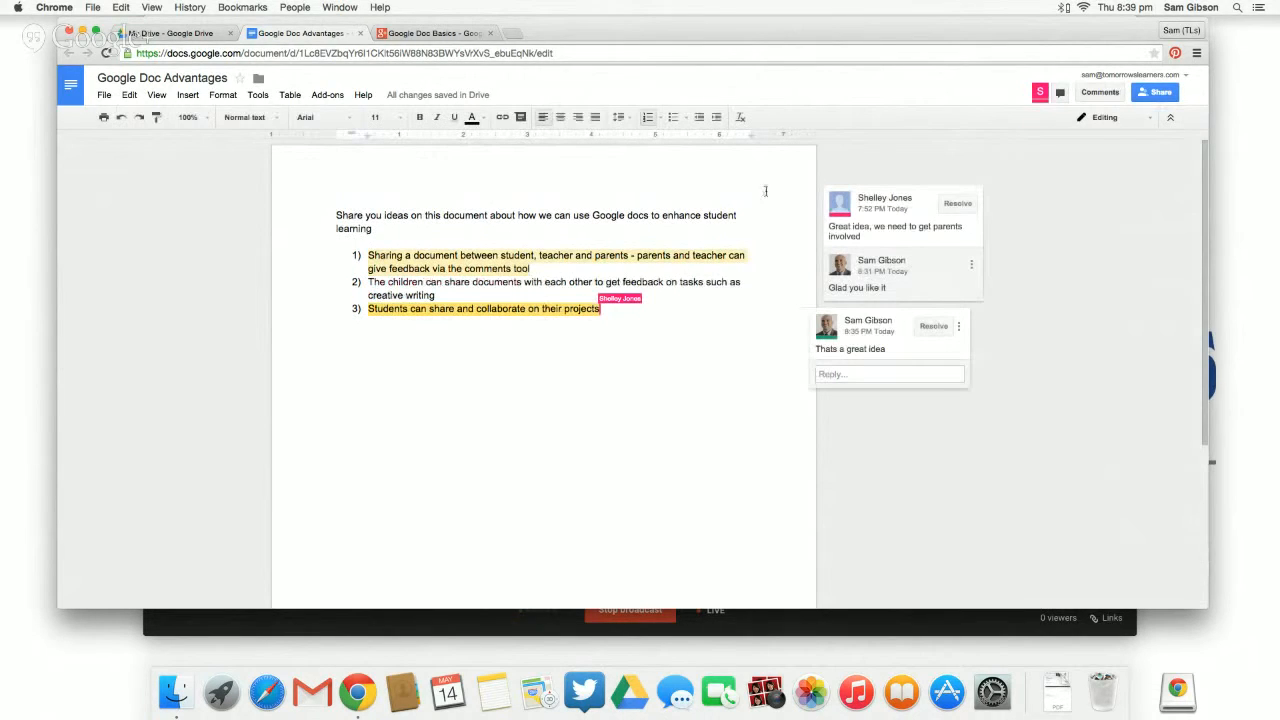